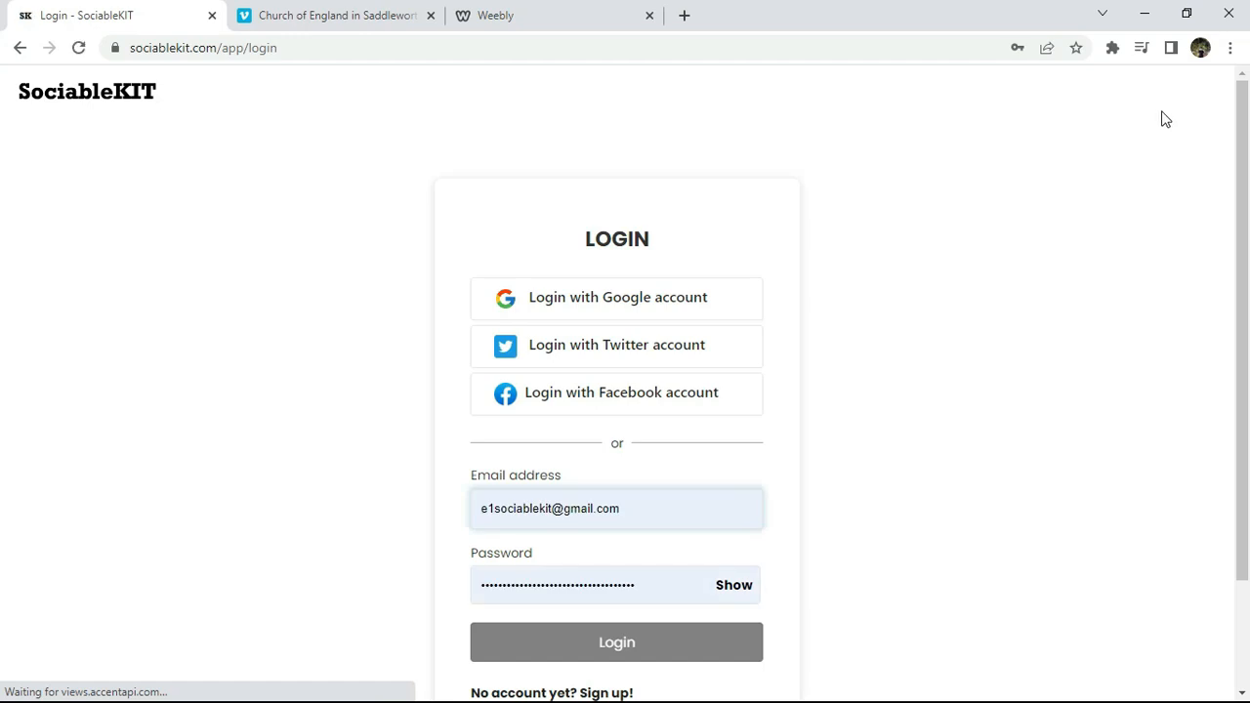
Step: Log in with the prefilled account credentials and choose Vimeo User Showcases as the type of the new widget
{"action": "left_click", "coordinate": [619, 667]}
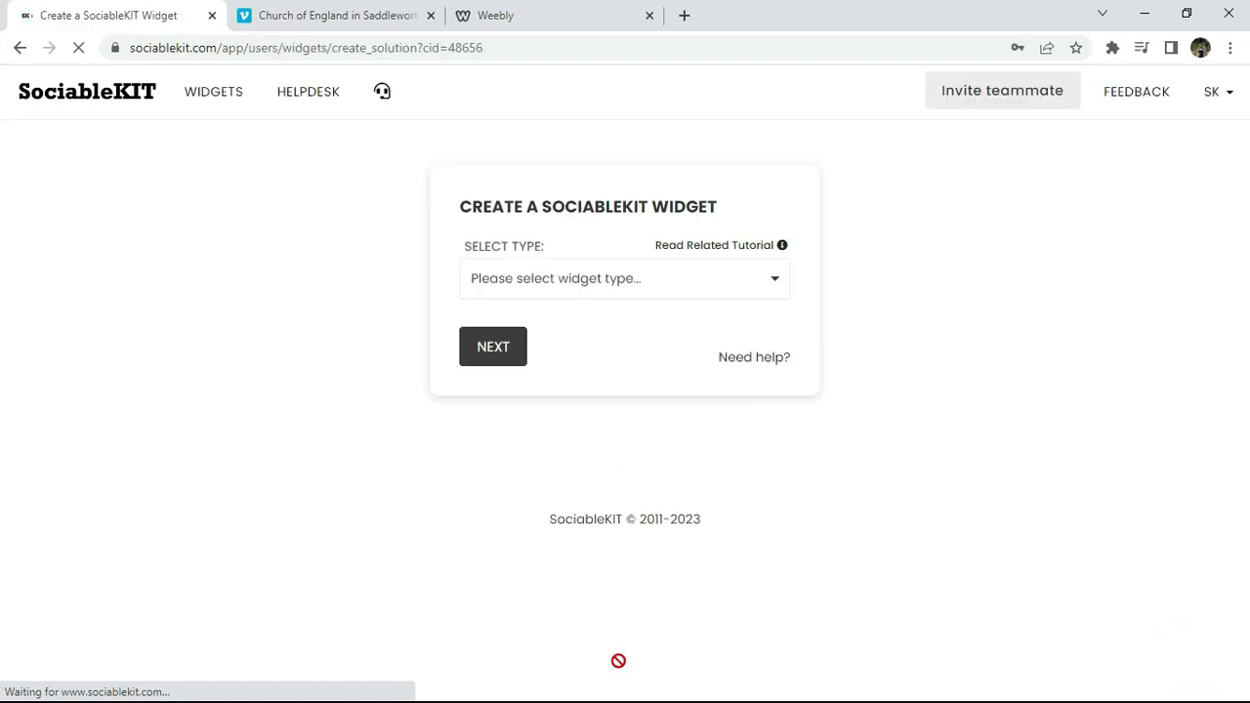
{"action": "left_click", "coordinate": [713, 274]}
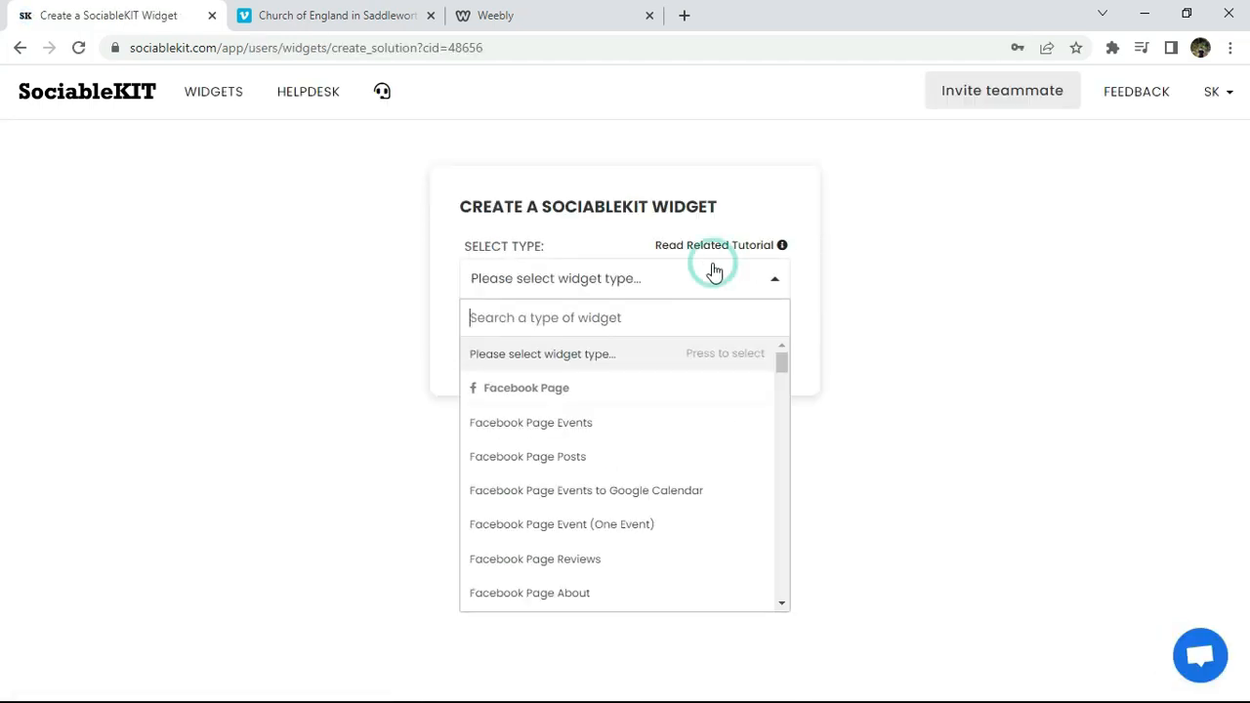
{"action": "type", "text": "vimeo user"}
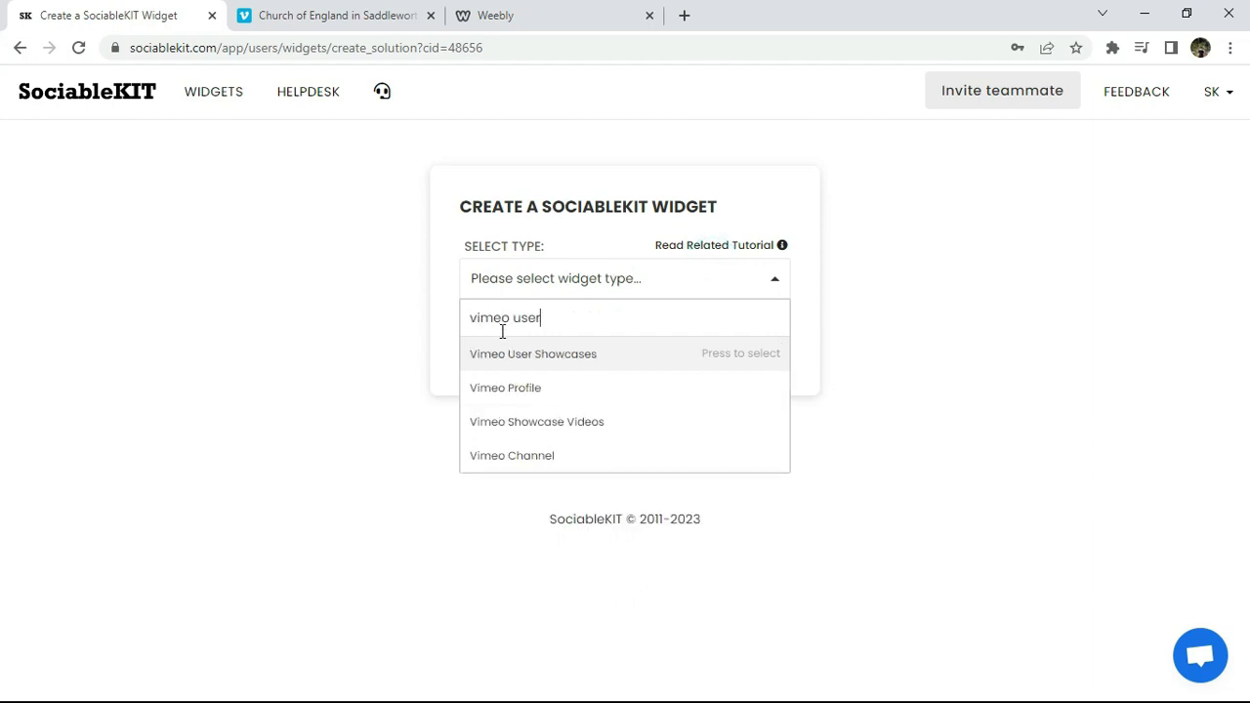
{"action": "left_click", "coordinate": [506, 356]}
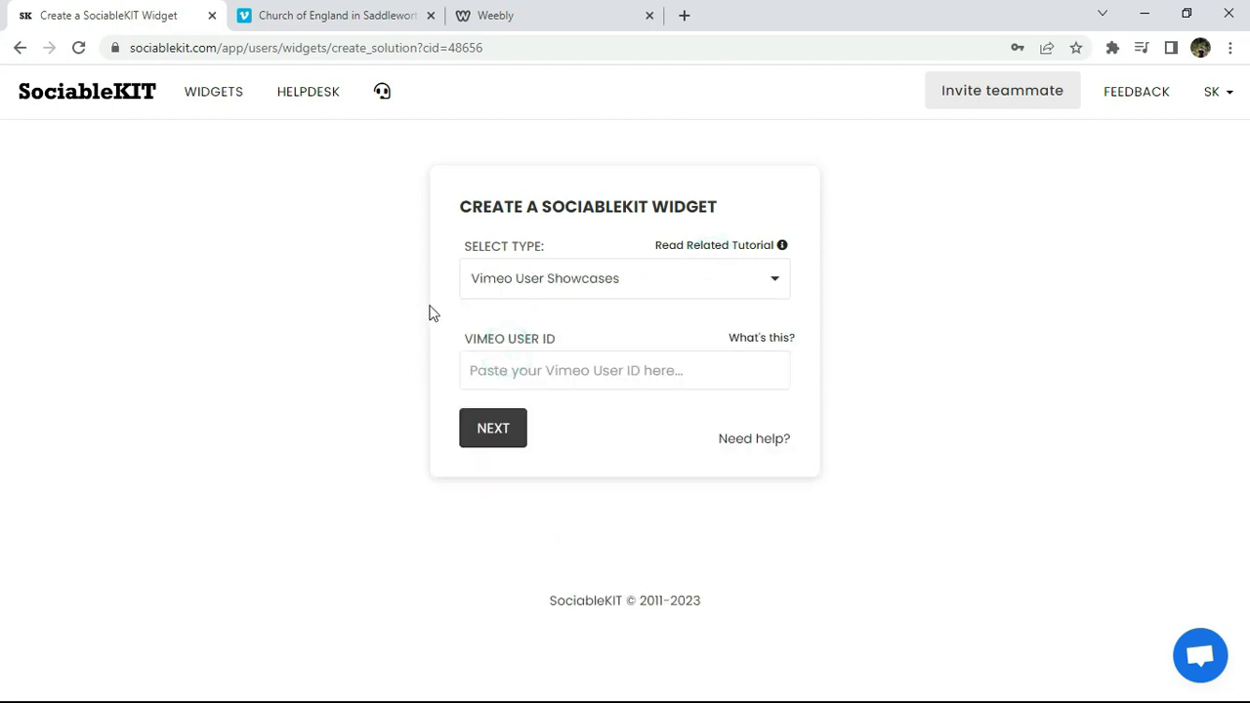
Step: Copy the Vimeo profile address of Church of England in Saddleworth, paste it as the widget's Vimeo User ID and continue to the customization page
{"action": "left_click", "coordinate": [290, 16]}
{"action": "left_click", "coordinate": [174, 45]}
{"action": "right_click", "coordinate": [174, 45]}
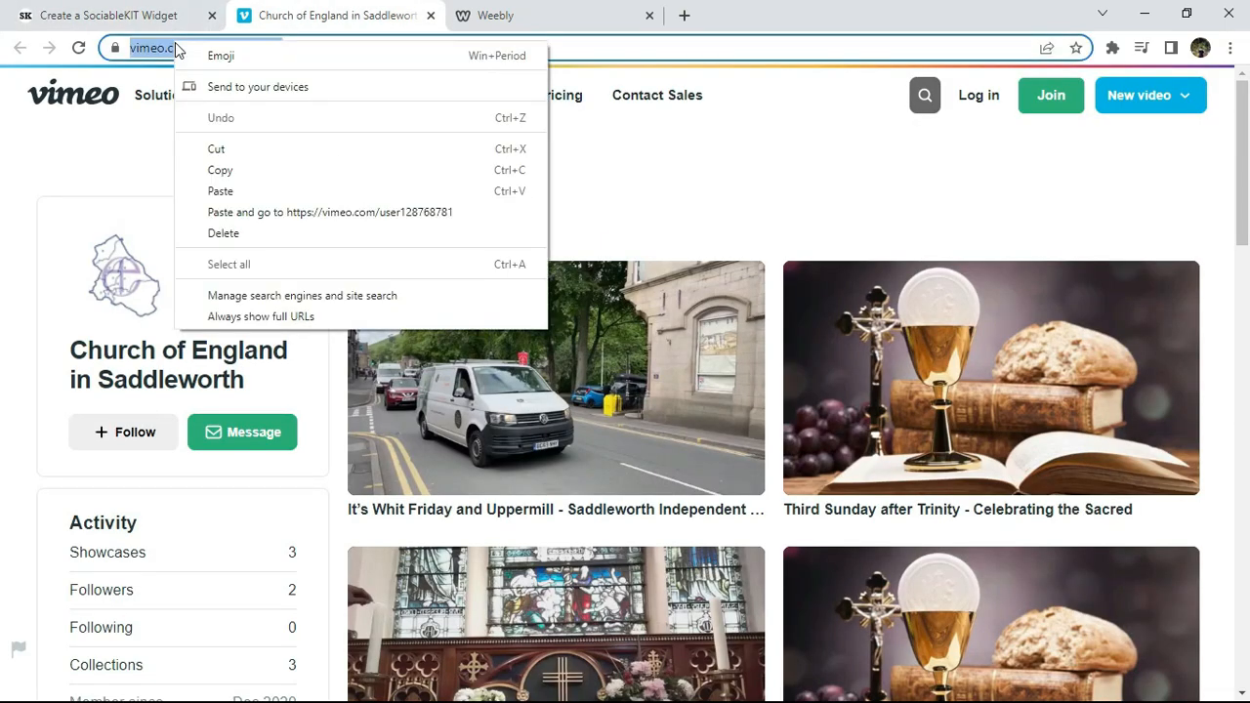
{"action": "left_click", "coordinate": [244, 172]}
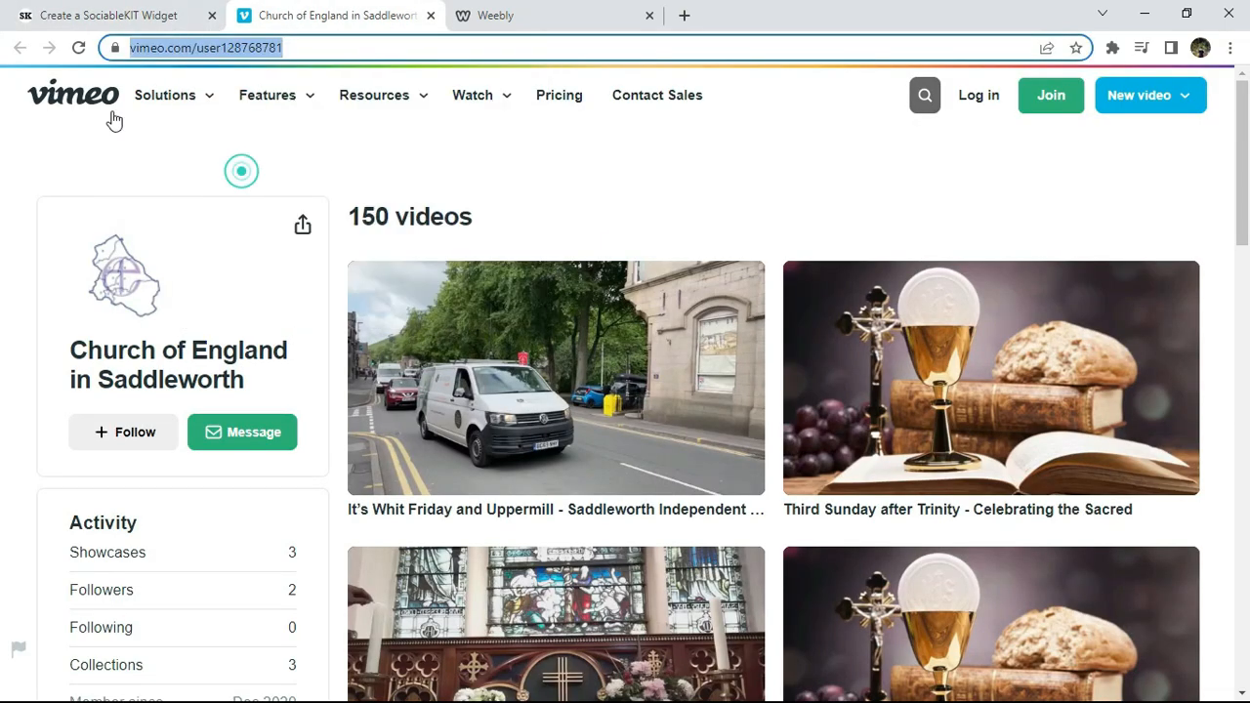
{"action": "left_click", "coordinate": [68, 30]}
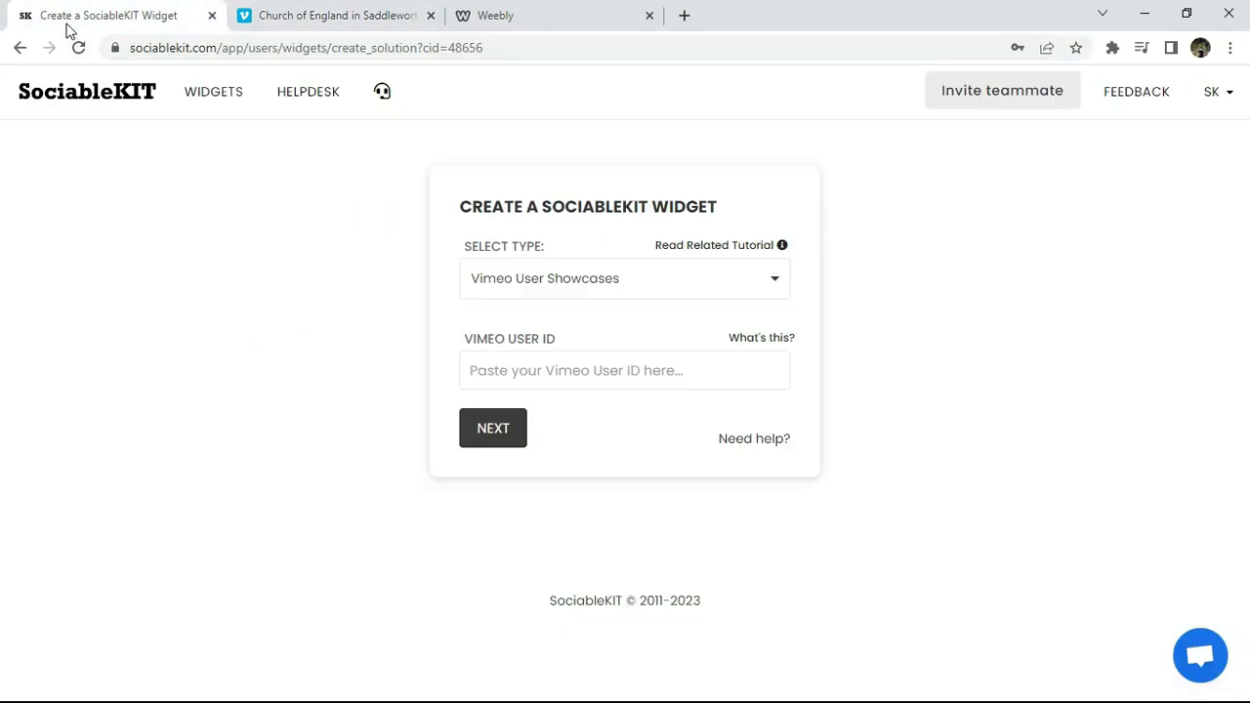
{"action": "right_click", "coordinate": [539, 379]}
{"action": "left_click", "coordinate": [586, 523]}
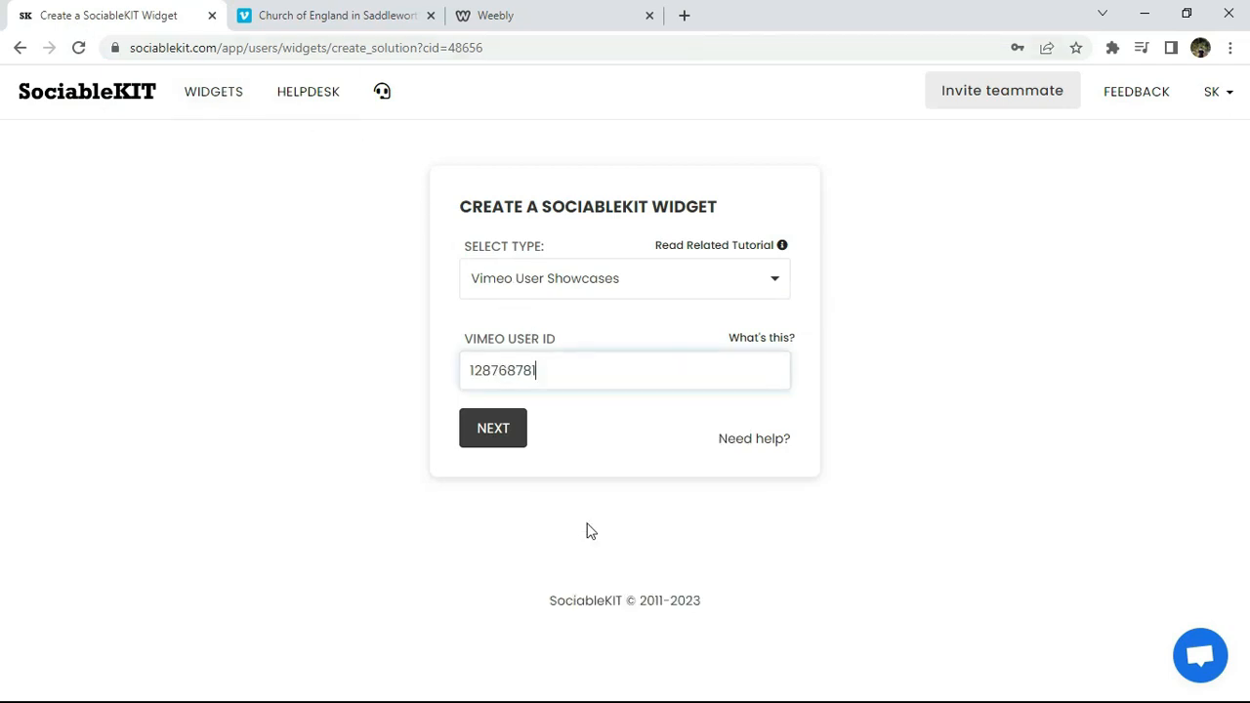
{"action": "left_click", "coordinate": [495, 434]}
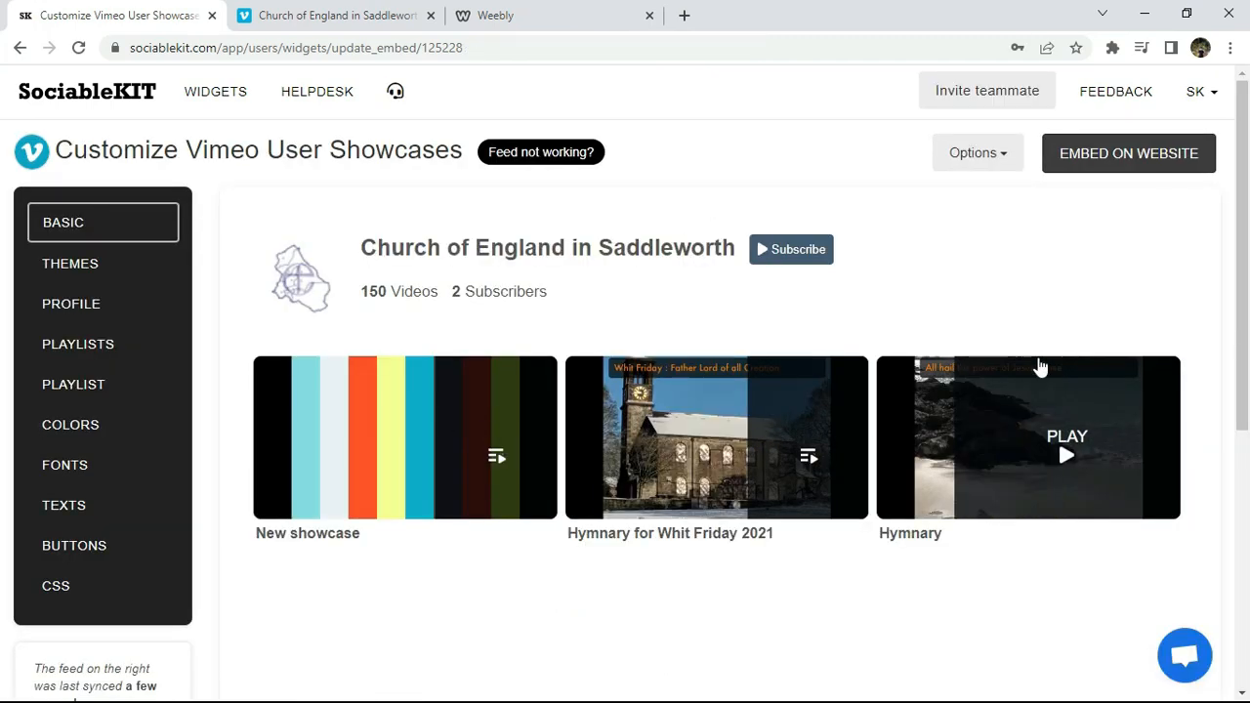
Step: Examine the videos in the Hymnary for Whit Friday 2021 and Hymnary showcases in the widget preview, returning to the showcase overview
{"action": "scroll", "coordinate": [1242, 283], "scroll_direction": "down", "scroll_amount": 2}
{"action": "scroll", "coordinate": [1248, 302], "scroll_direction": "up", "scroll_amount": 2}
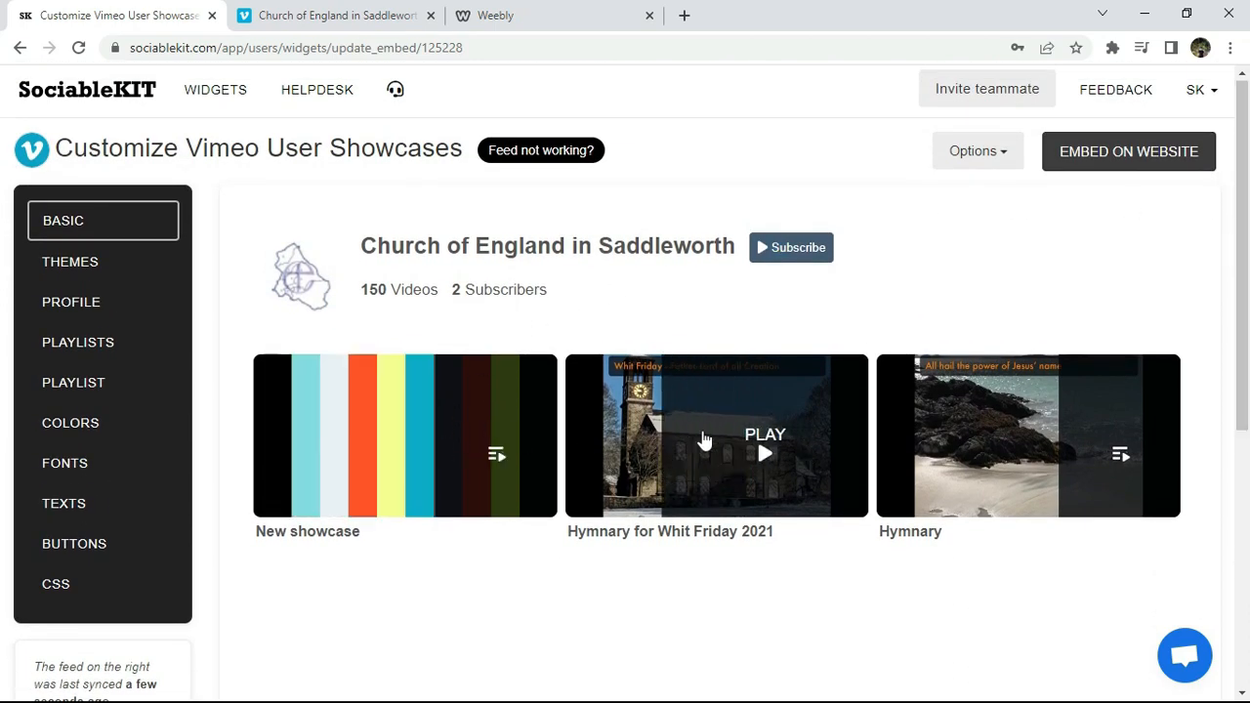
{"action": "left_click", "coordinate": [732, 447]}
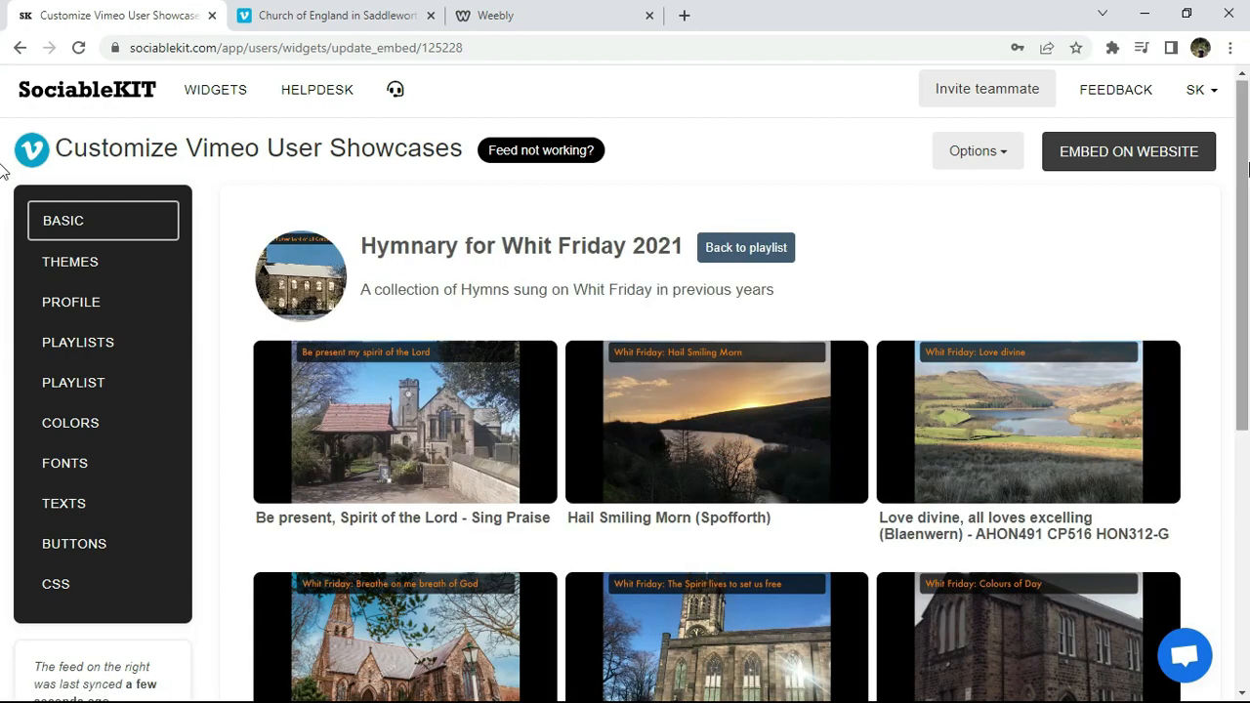
{"action": "mouse_move", "coordinate": [1247, 168]}
{"action": "left_mouse_down"}
{"action": "mouse_move", "coordinate": [1245, 387]}
{"action": "mouse_move", "coordinate": [1247, 146]}
{"action": "left_mouse_up"}
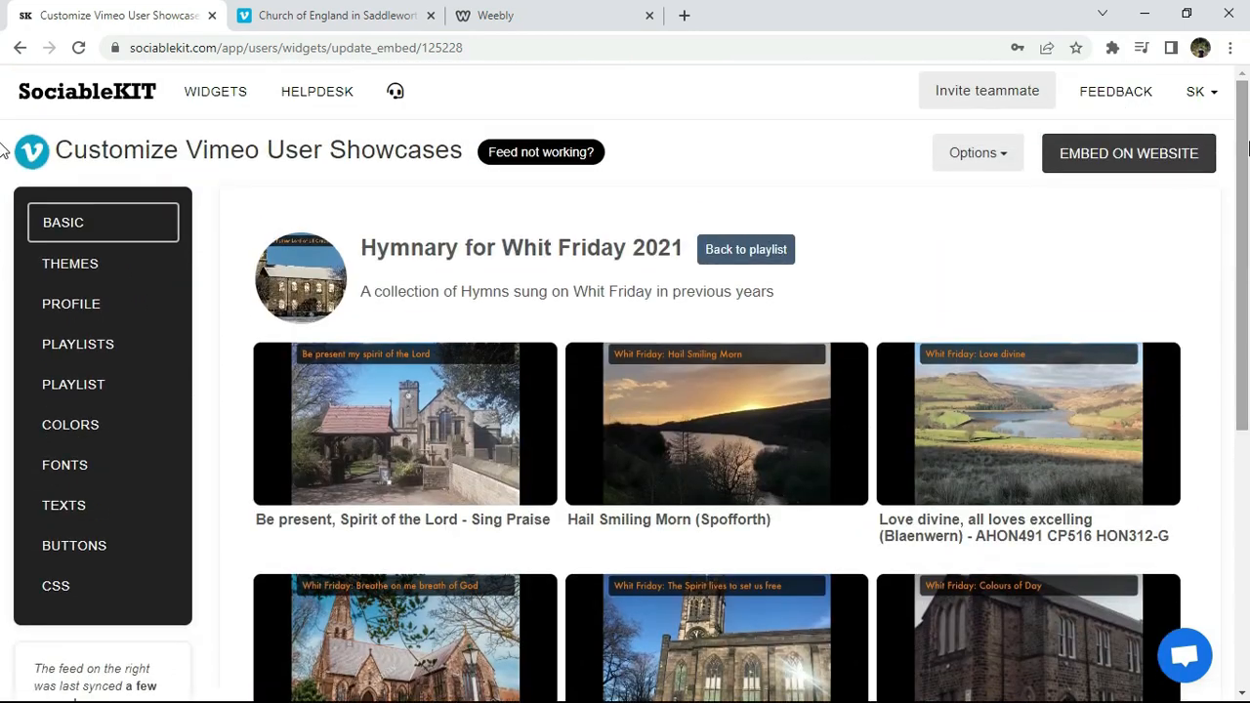
{"action": "left_click", "coordinate": [739, 249]}
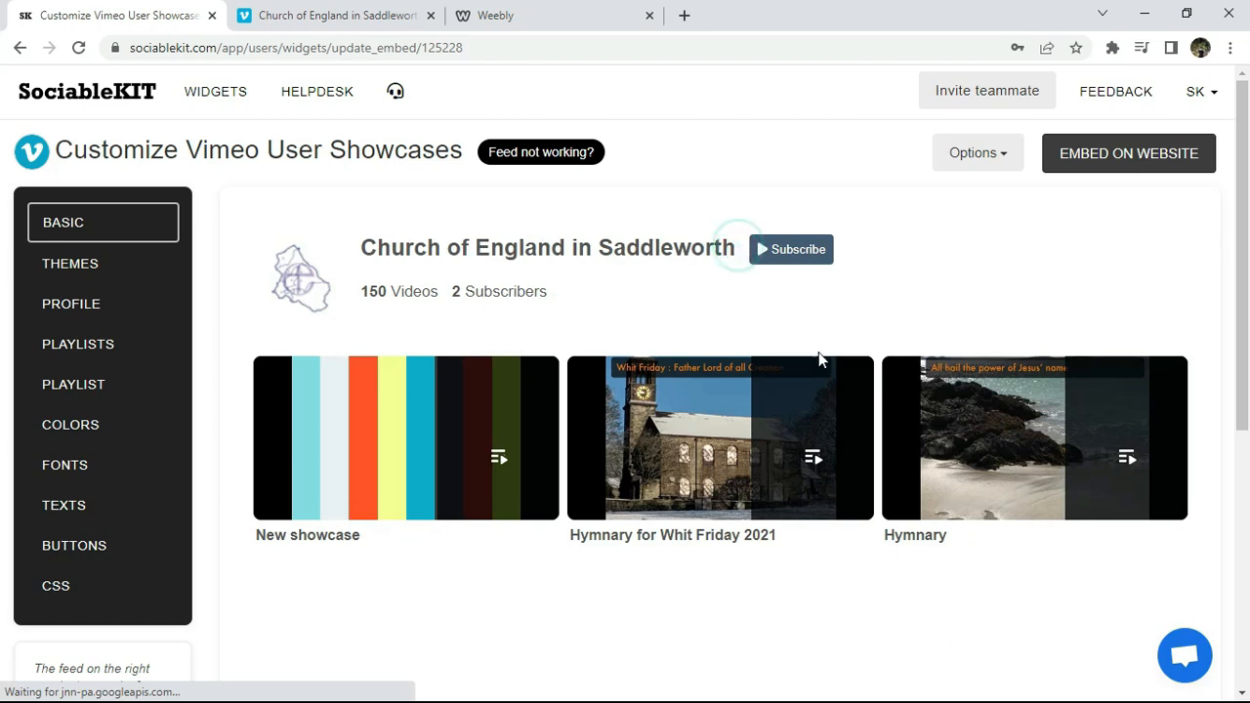
{"action": "left_click", "coordinate": [1025, 429]}
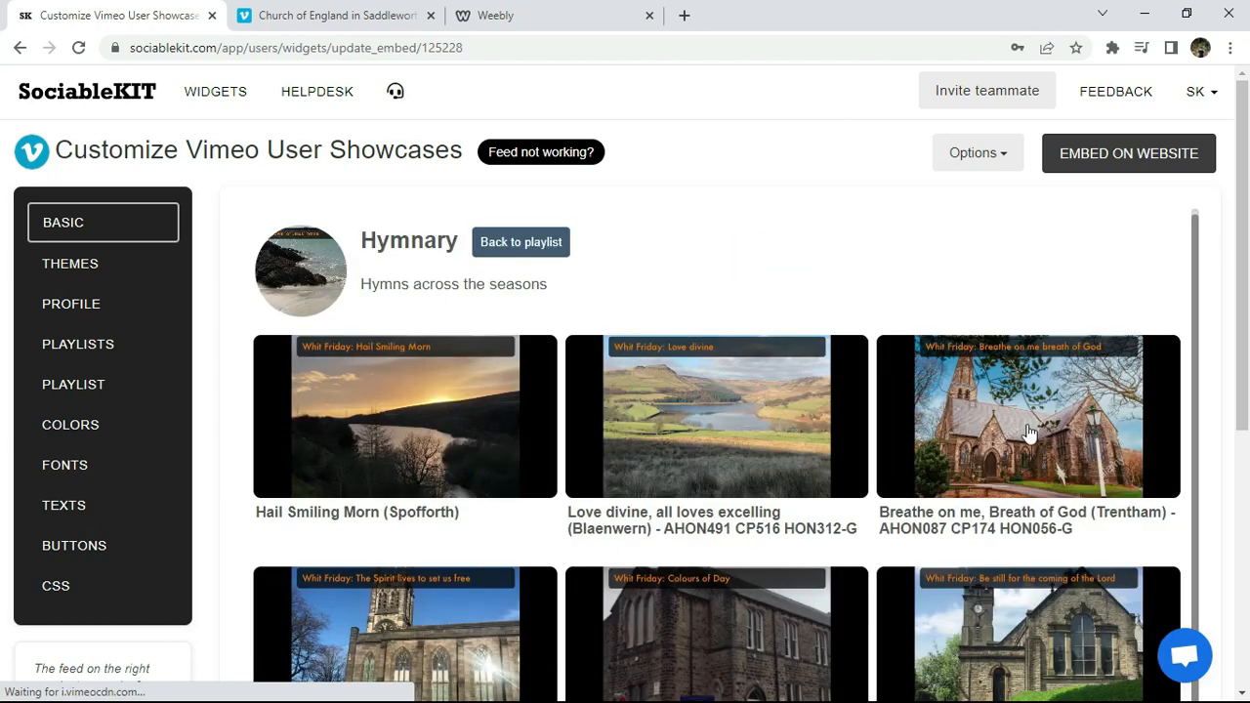
{"action": "scroll", "coordinate": [1220, 390], "scroll_direction": "down", "scroll_amount": 3}
{"action": "scroll", "coordinate": [1226, 418], "scroll_direction": "up", "scroll_amount": 5}
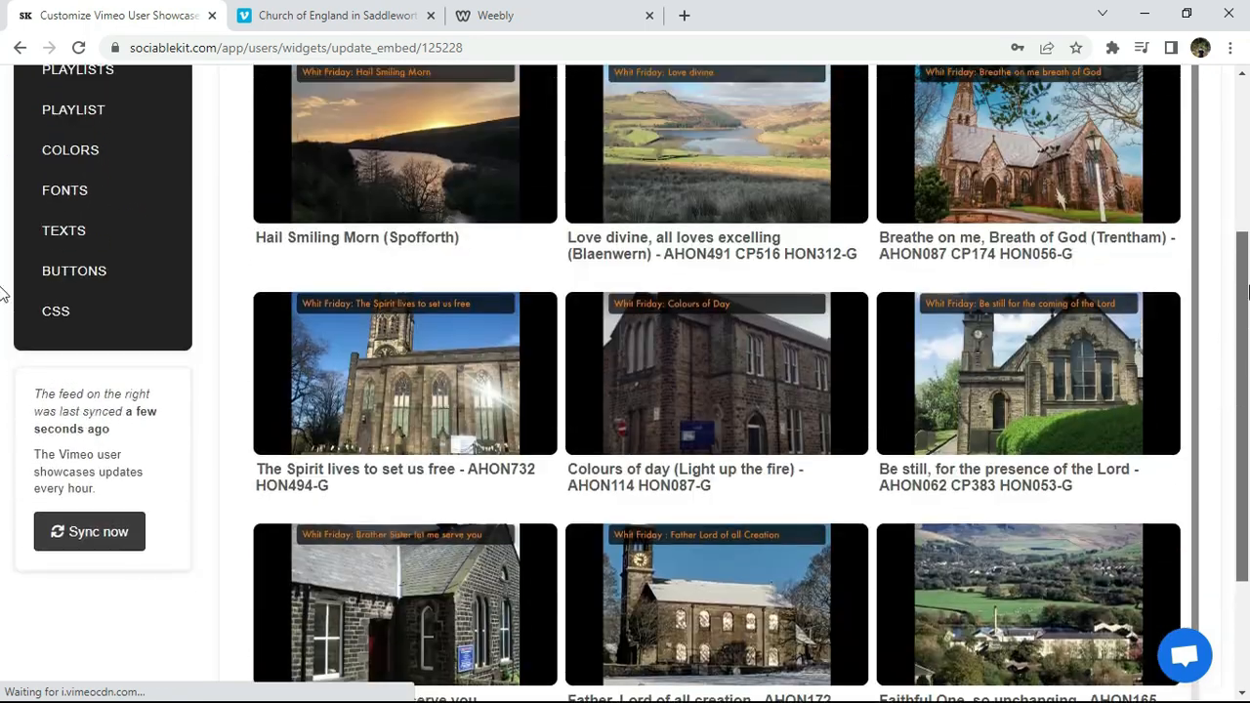
{"action": "left_click", "coordinate": [522, 239]}
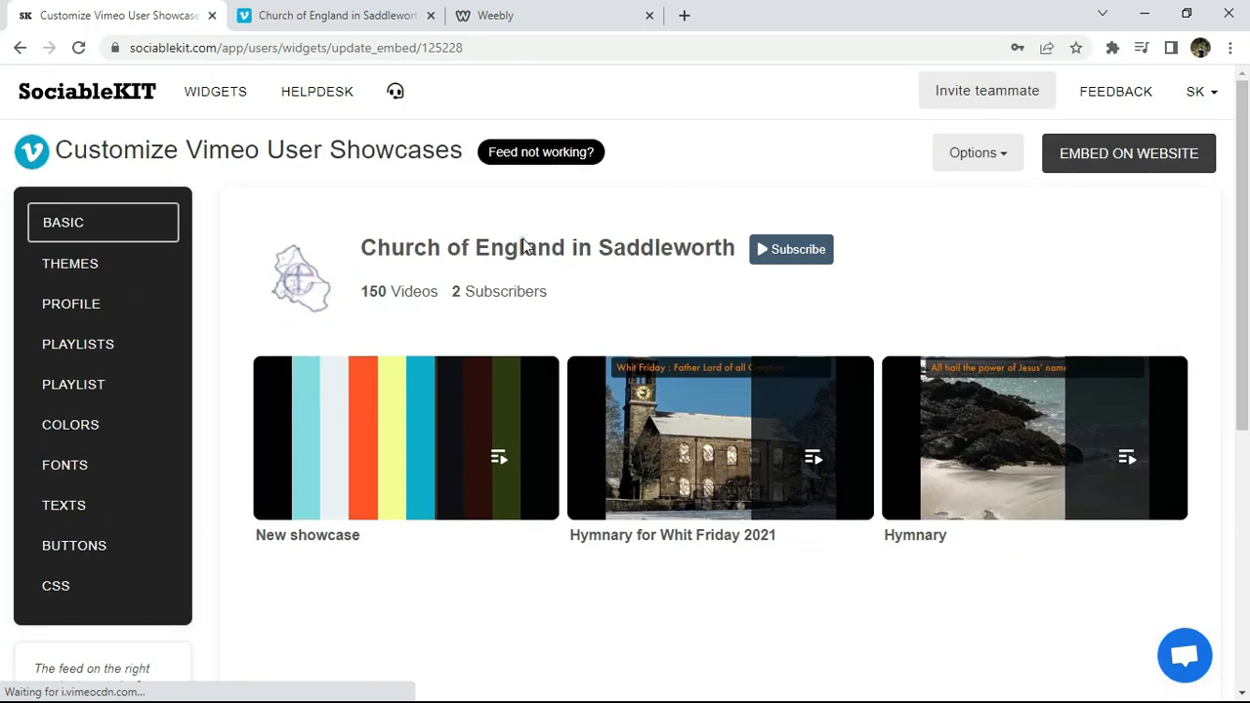
Step: Apply the Maayos Theme to the widget, save it and check the Hymnary for Whit Friday 2021 showcase in the preview
{"action": "left_click", "coordinate": [100, 223]}
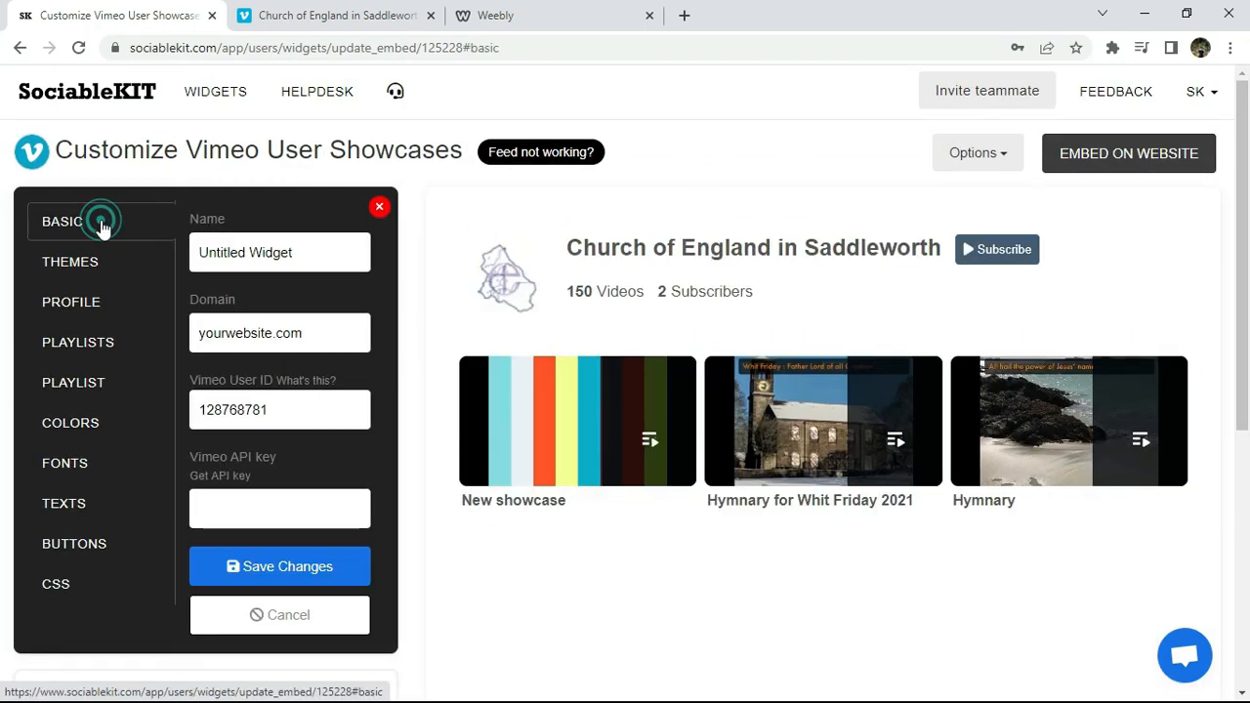
{"action": "left_click", "coordinate": [98, 270]}
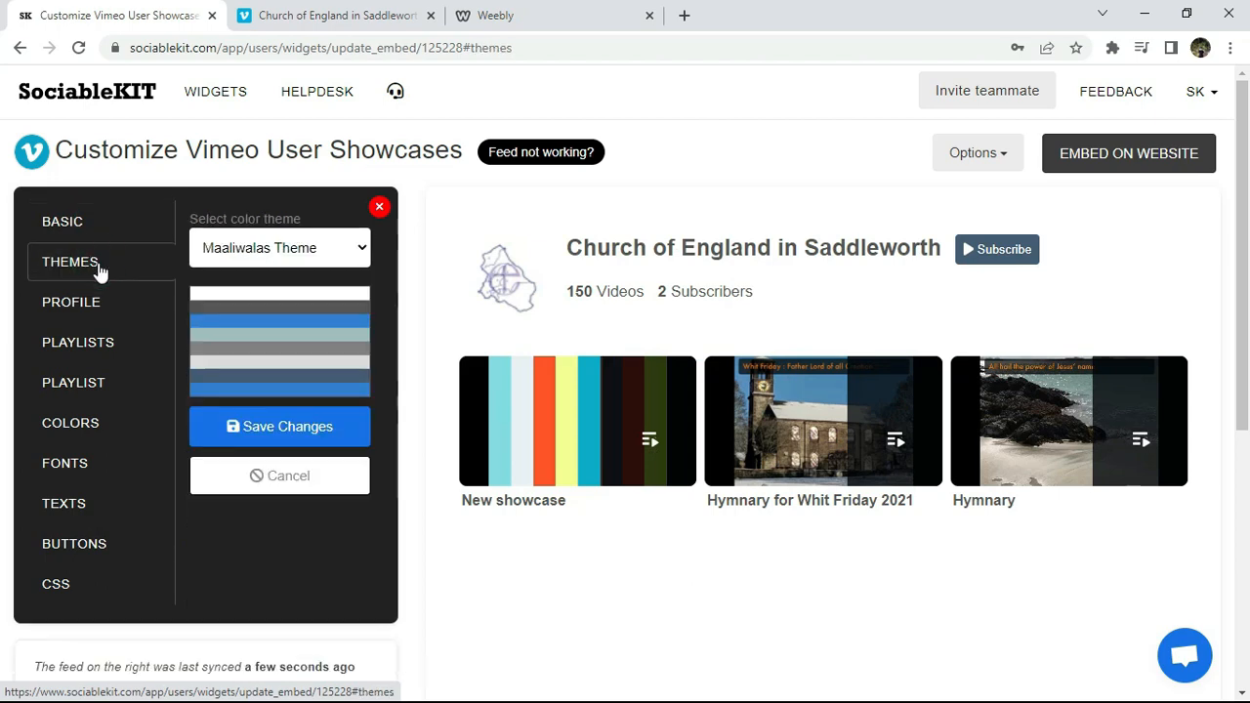
{"action": "left_click", "coordinate": [295, 258]}
{"action": "left_click", "coordinate": [273, 310]}
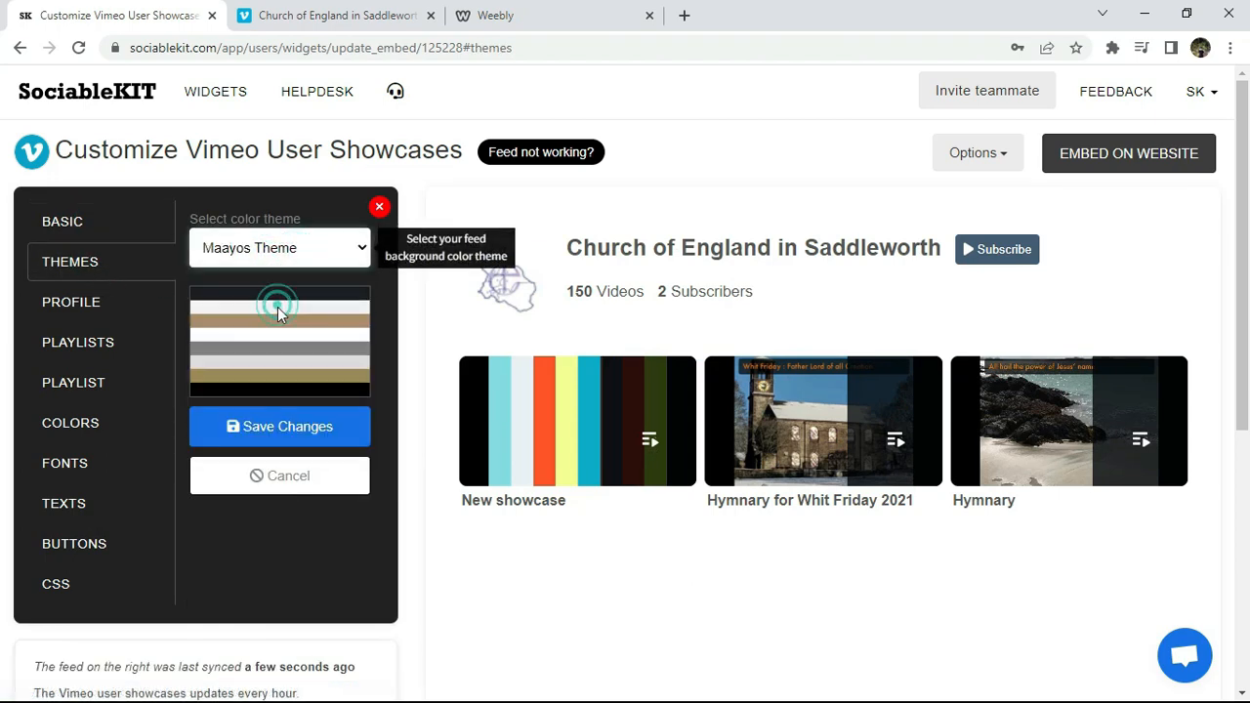
{"action": "left_click", "coordinate": [278, 426]}
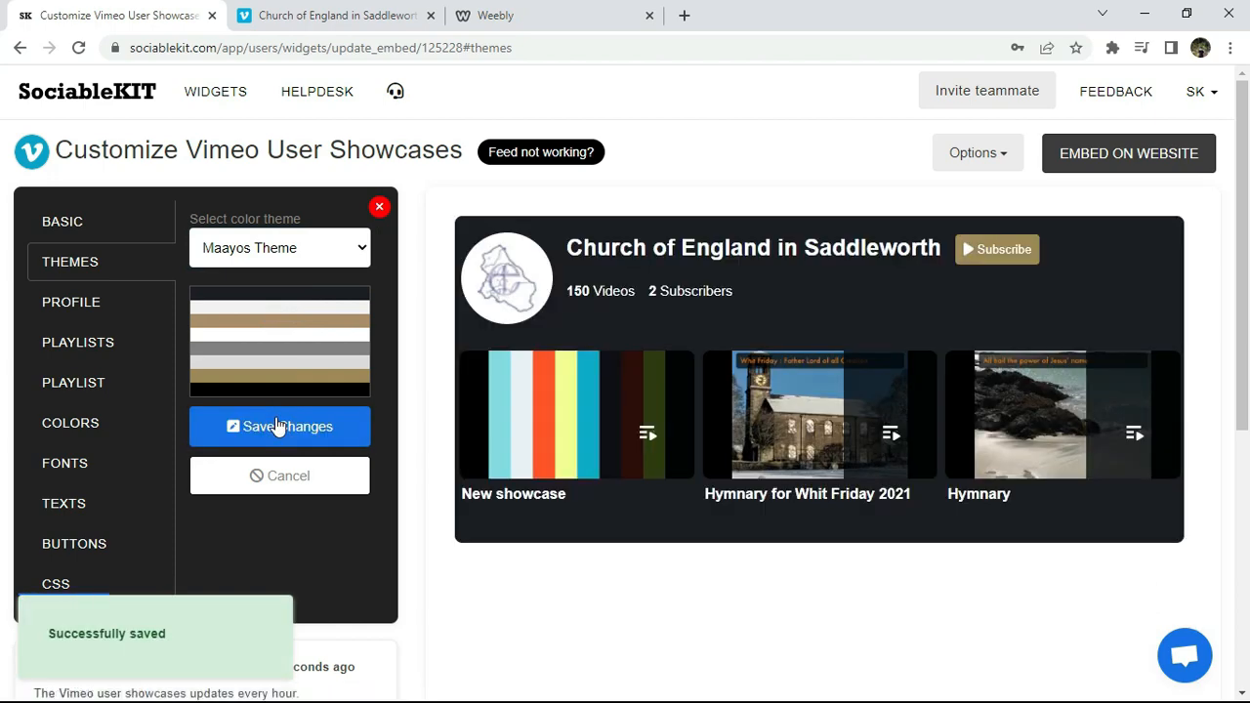
{"action": "left_click", "coordinate": [740, 457]}
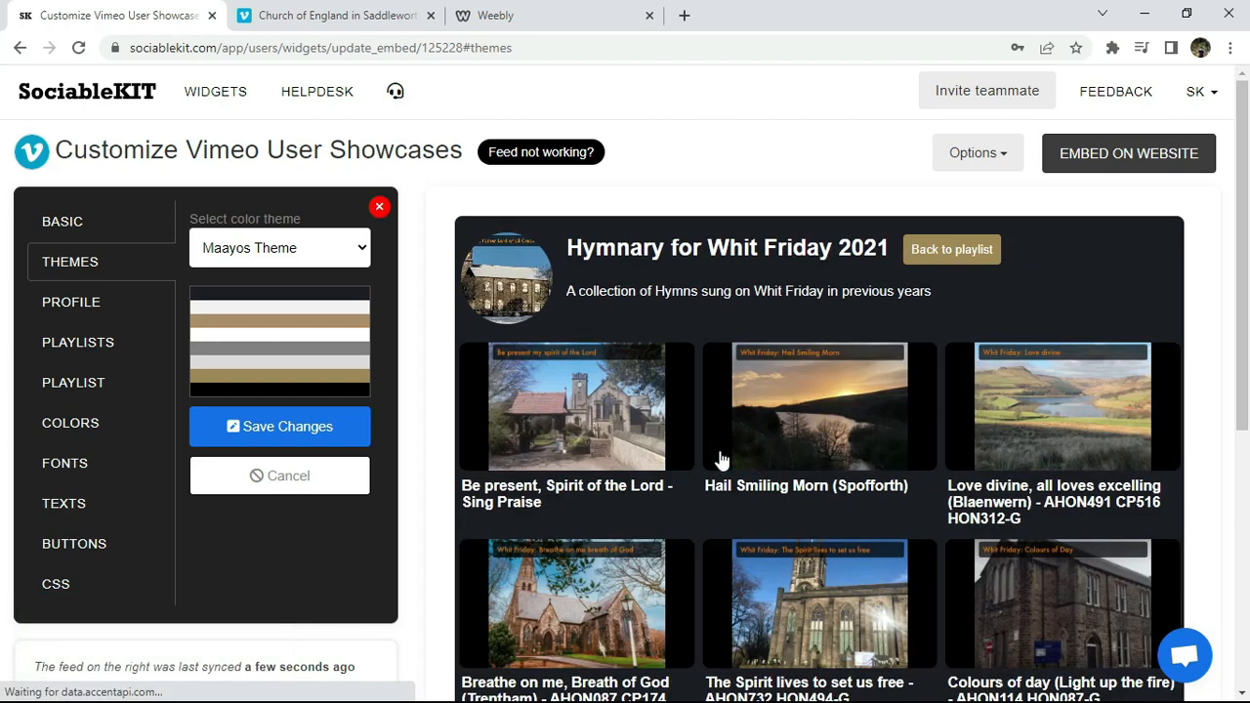
{"action": "left_click", "coordinate": [936, 249]}
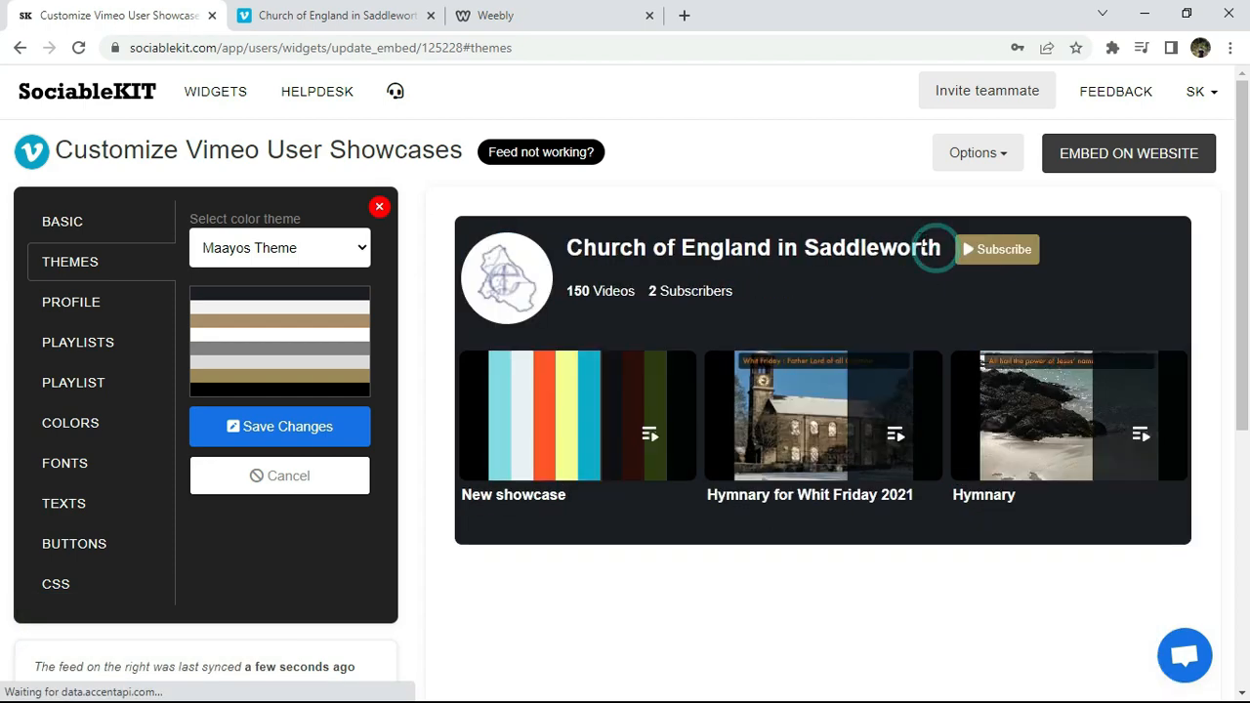
Step: Set the widget's color theme to Maaliwalas Theme and save the change
{"action": "left_click", "coordinate": [281, 248]}
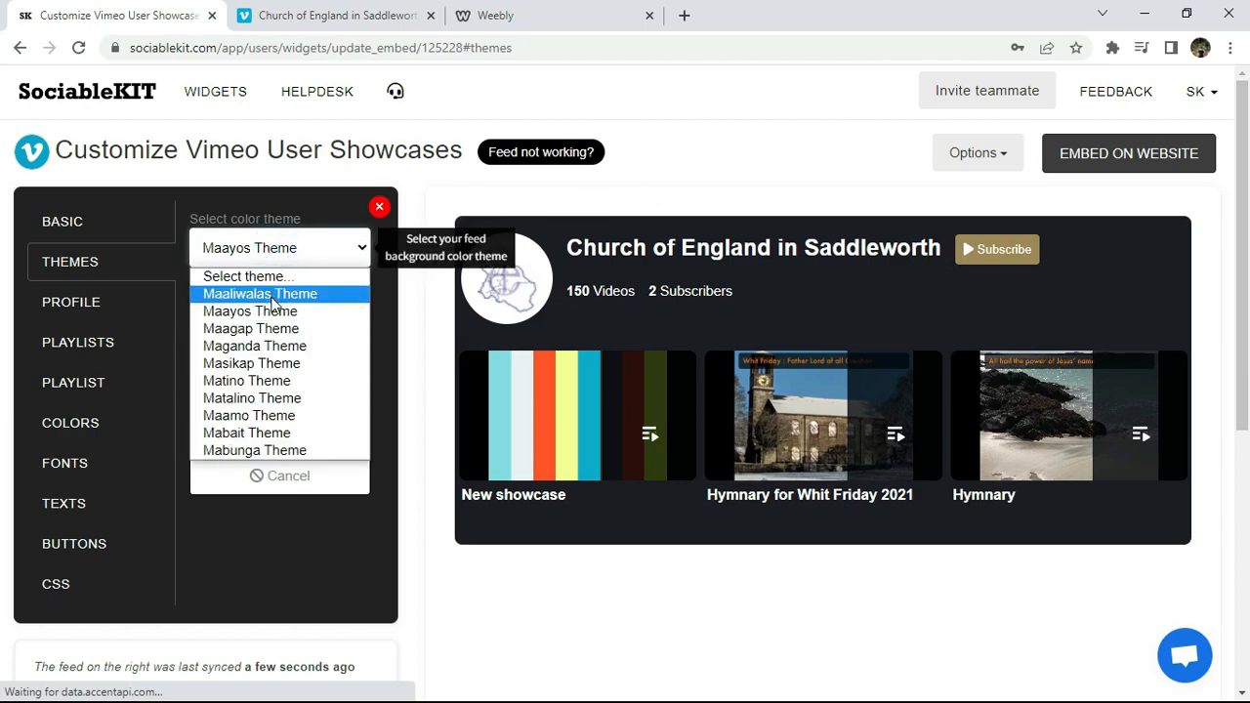
{"action": "left_click", "coordinate": [275, 288]}
{"action": "left_click", "coordinate": [261, 426]}
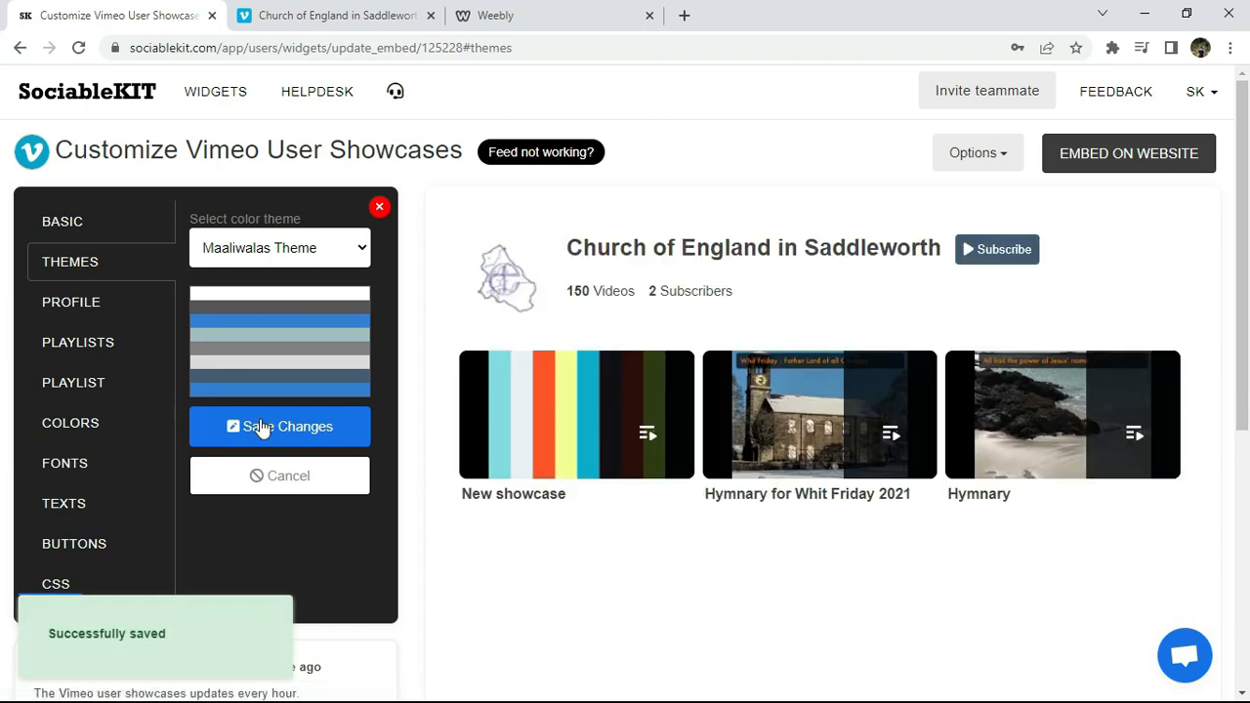
Step: Examine the widget's profile, playlists and single-playlist display settings
{"action": "left_click", "coordinate": [106, 318]}
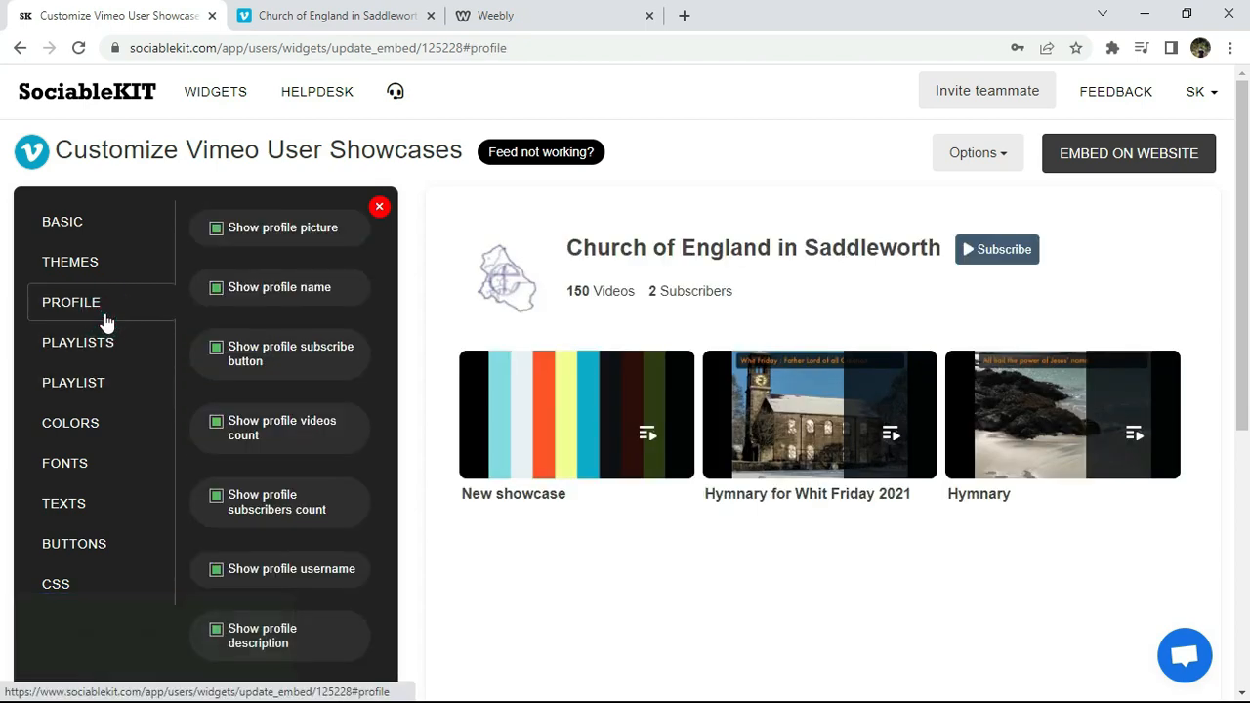
{"action": "left_click", "coordinate": [98, 359]}
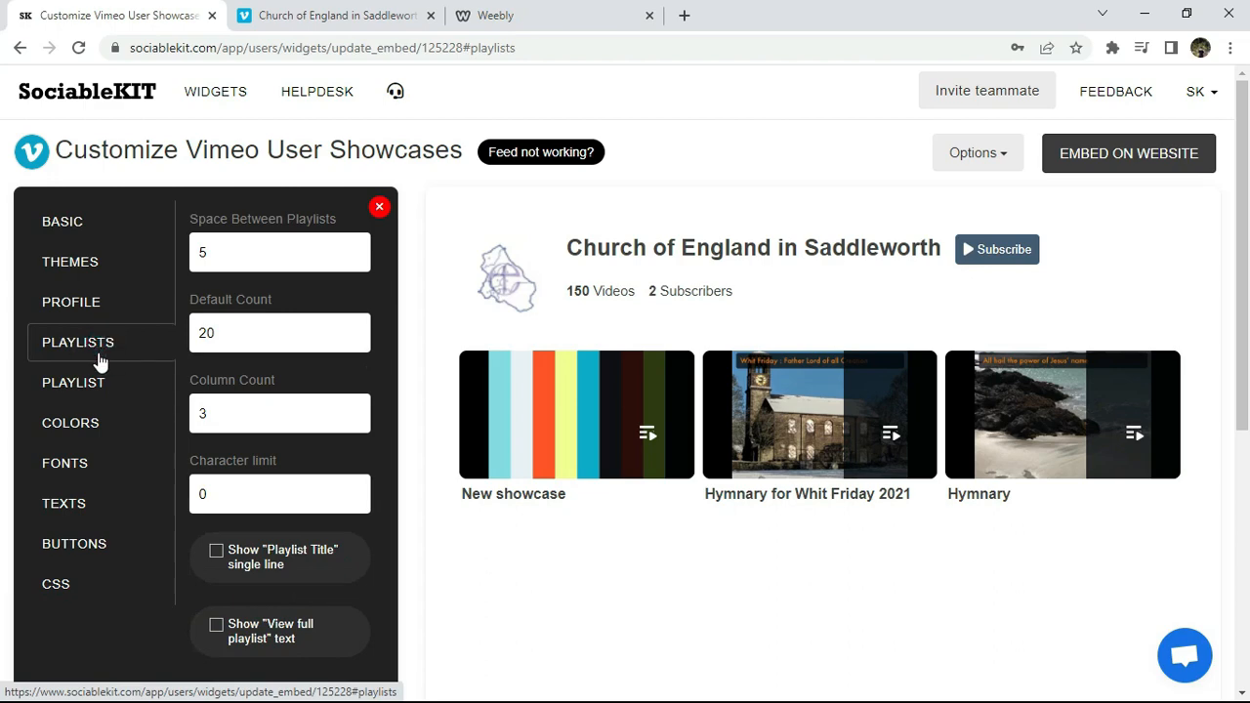
{"action": "left_click", "coordinate": [95, 385]}
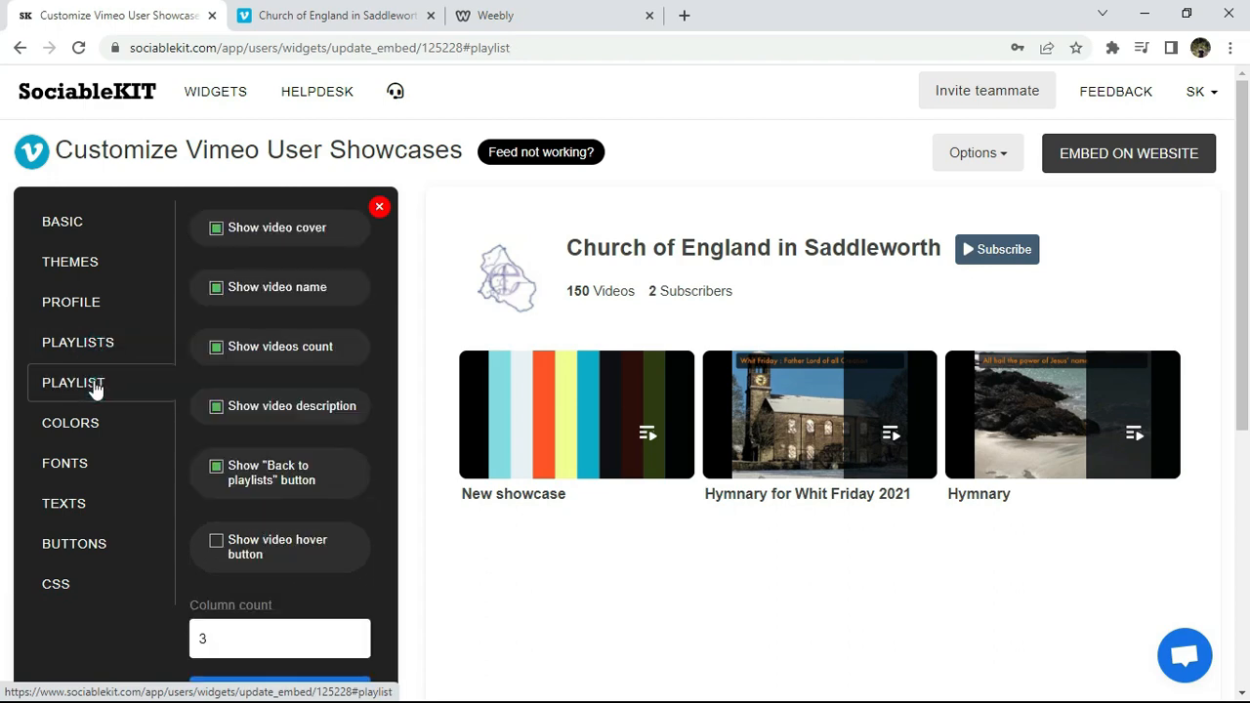
Step: Set the feed's background color to red, #ff0000, in the widget's color settings
{"action": "left_click", "coordinate": [85, 420]}
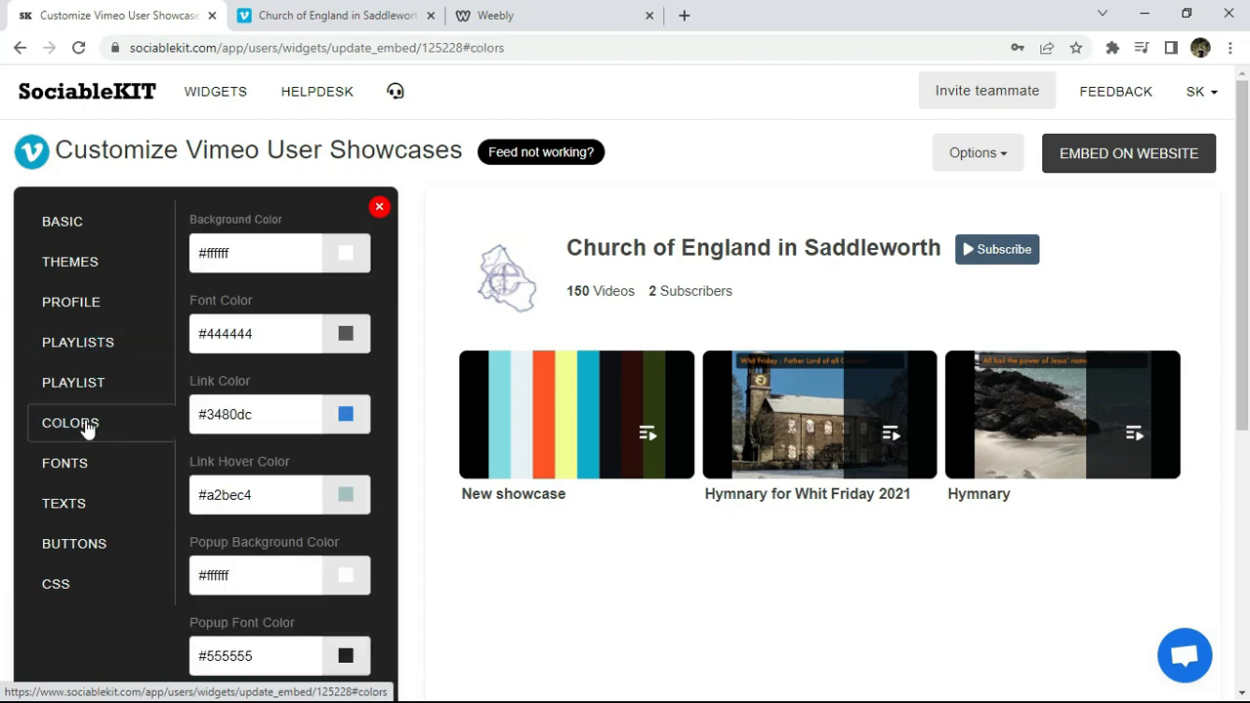
{"action": "left_click", "coordinate": [342, 259]}
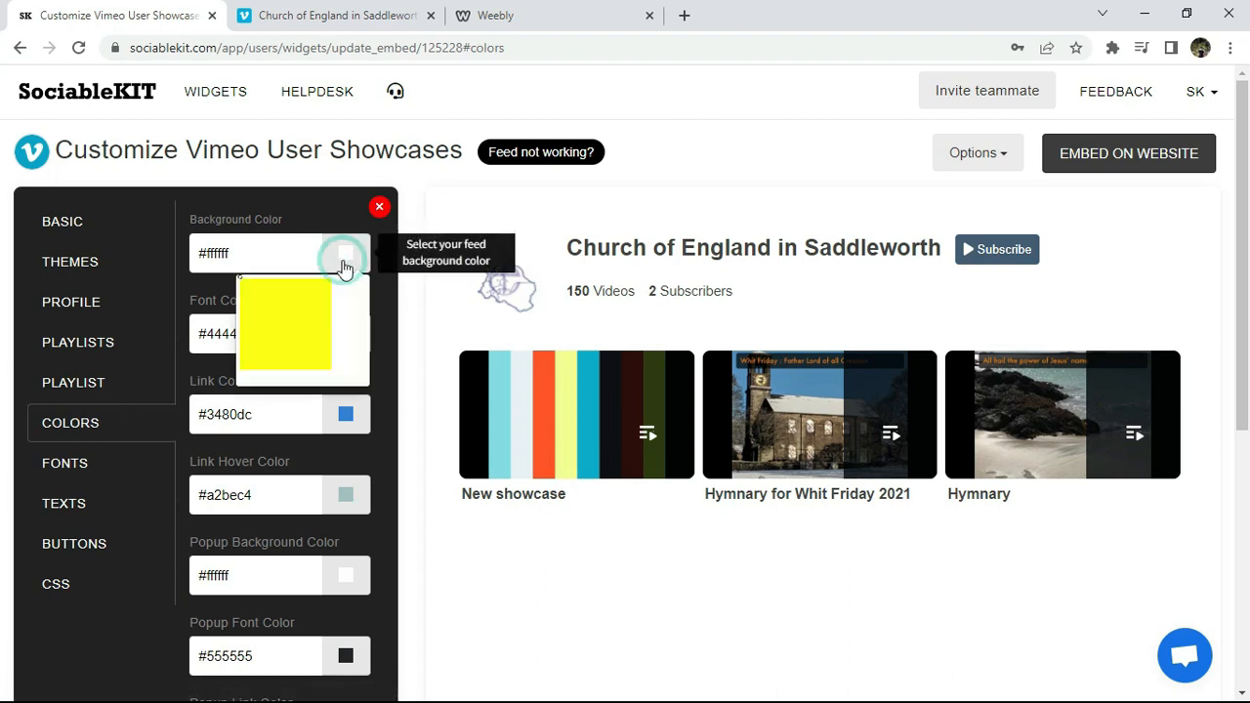
{"action": "left_click", "coordinate": [341, 290]}
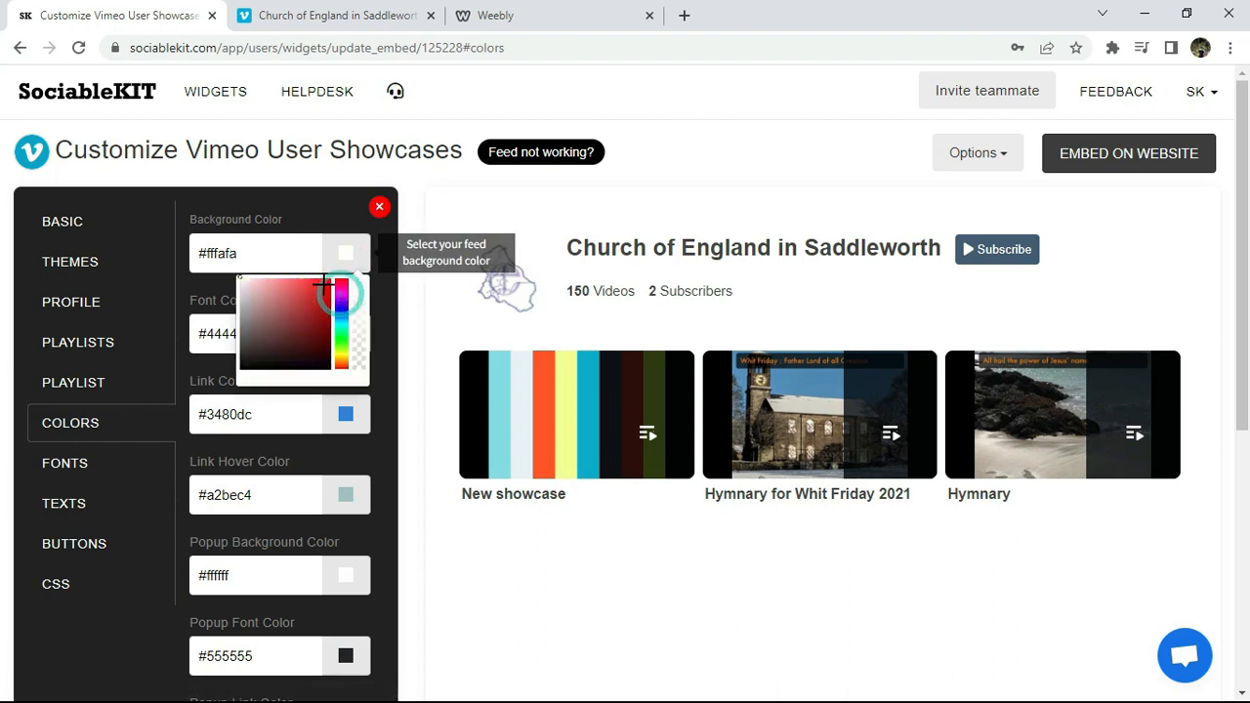
{"action": "left_click", "coordinate": [329, 280]}
{"action": "left_click", "coordinate": [380, 283]}
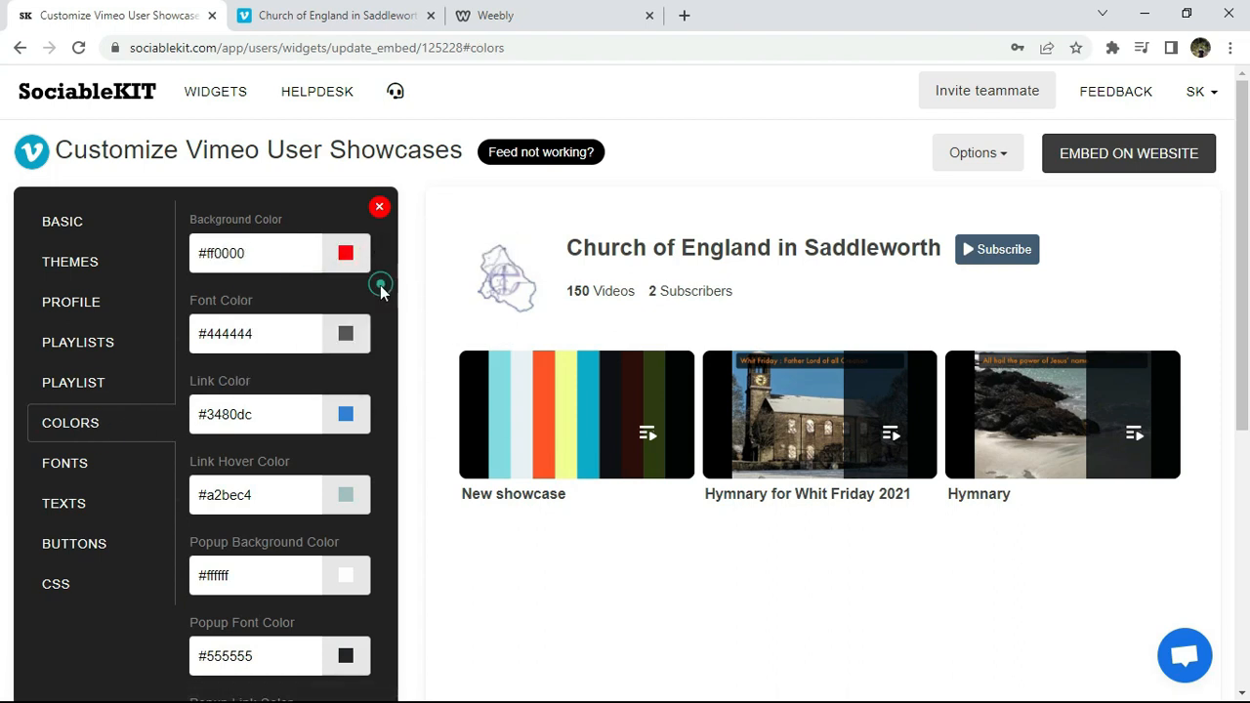
Step: Set the feed's font color to yellow-green, #d3ff00, and save the color changes
{"action": "left_click", "coordinate": [347, 334]}
{"action": "left_click_drag", "start_coordinate": [340, 384], "coordinate": [359, 352]}
{"action": "left_click", "coordinate": [378, 350]}
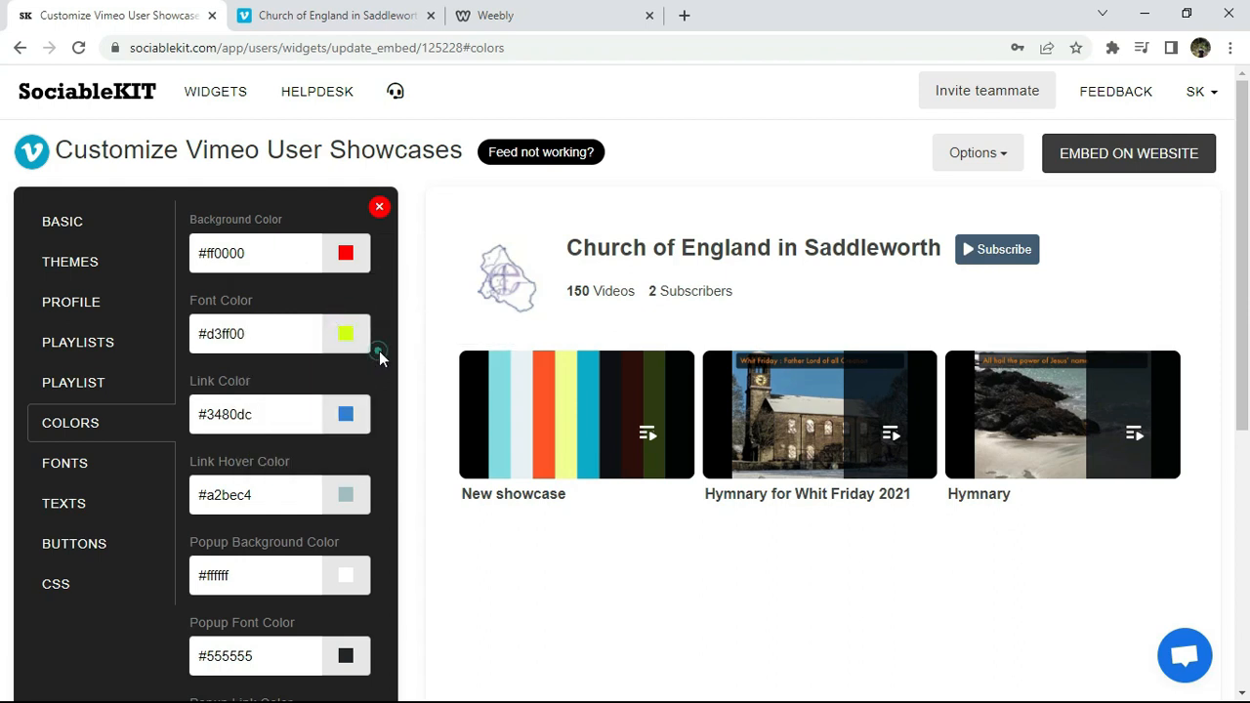
{"action": "scroll", "coordinate": [1241, 140], "scroll_direction": "down", "scroll_amount": 3}
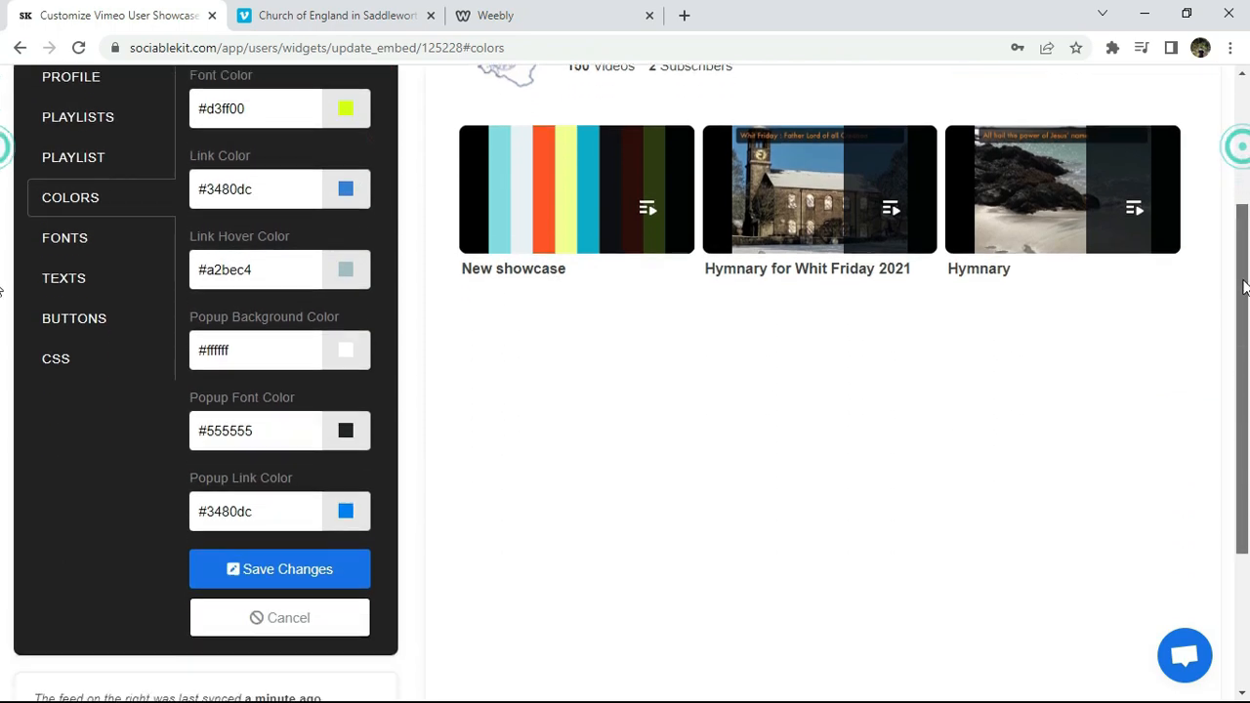
{"action": "left_click", "coordinate": [293, 495]}
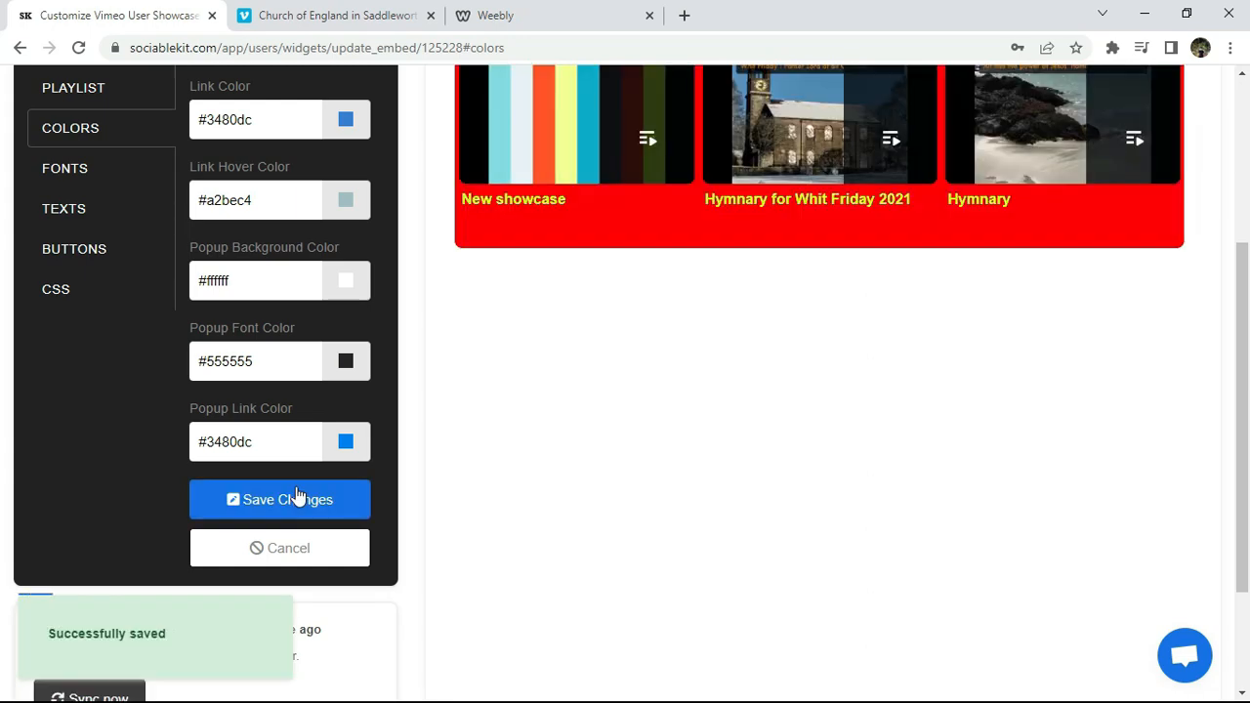
{"action": "scroll", "coordinate": [1186, 430], "scroll_direction": "up", "scroll_amount": 3}
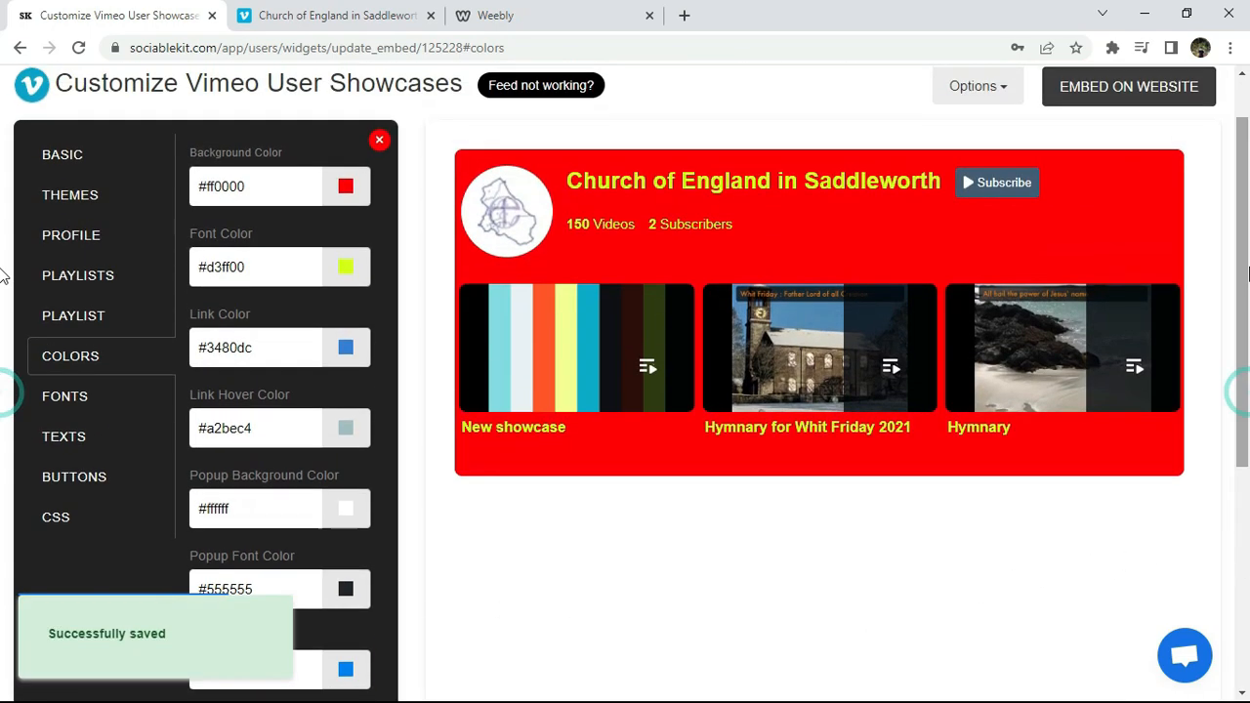
Step: Preview the Hymnary for Whit Friday 2021 showcase in the recolored feed and return to the showcase list
{"action": "left_click", "coordinate": [818, 327]}
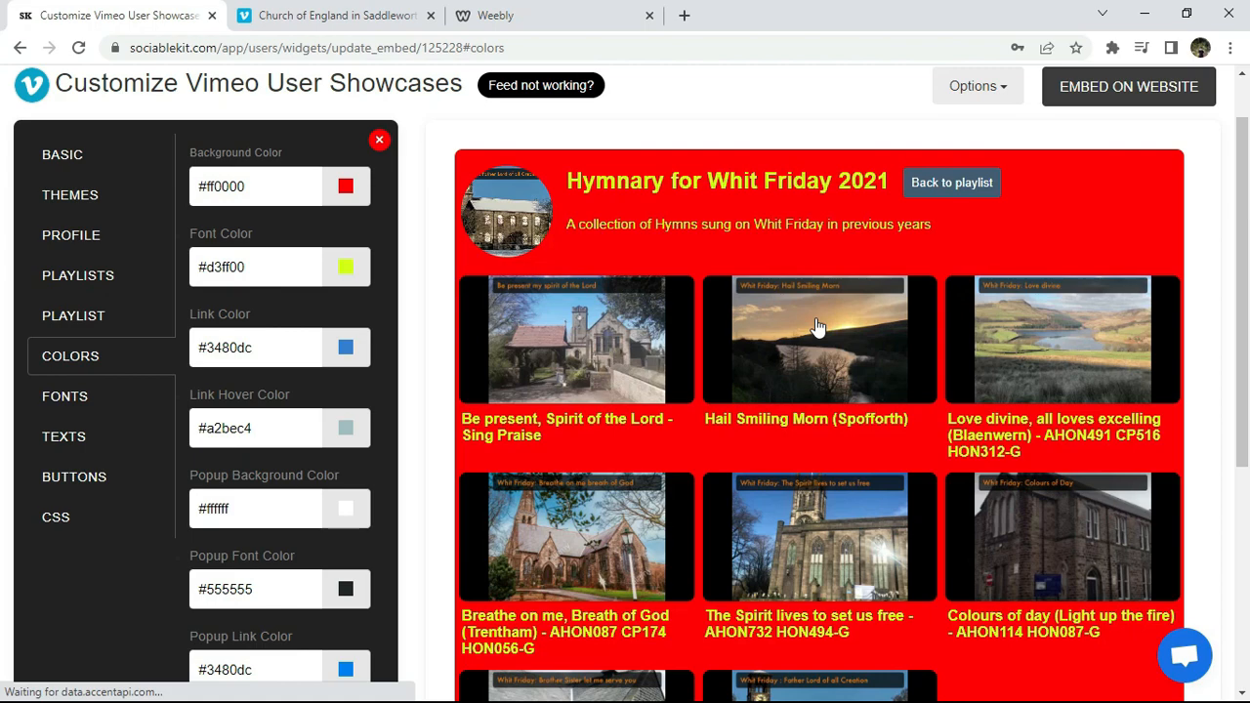
{"action": "left_click_drag", "start_coordinate": [1243, 261], "coordinate": [1247, 183]}
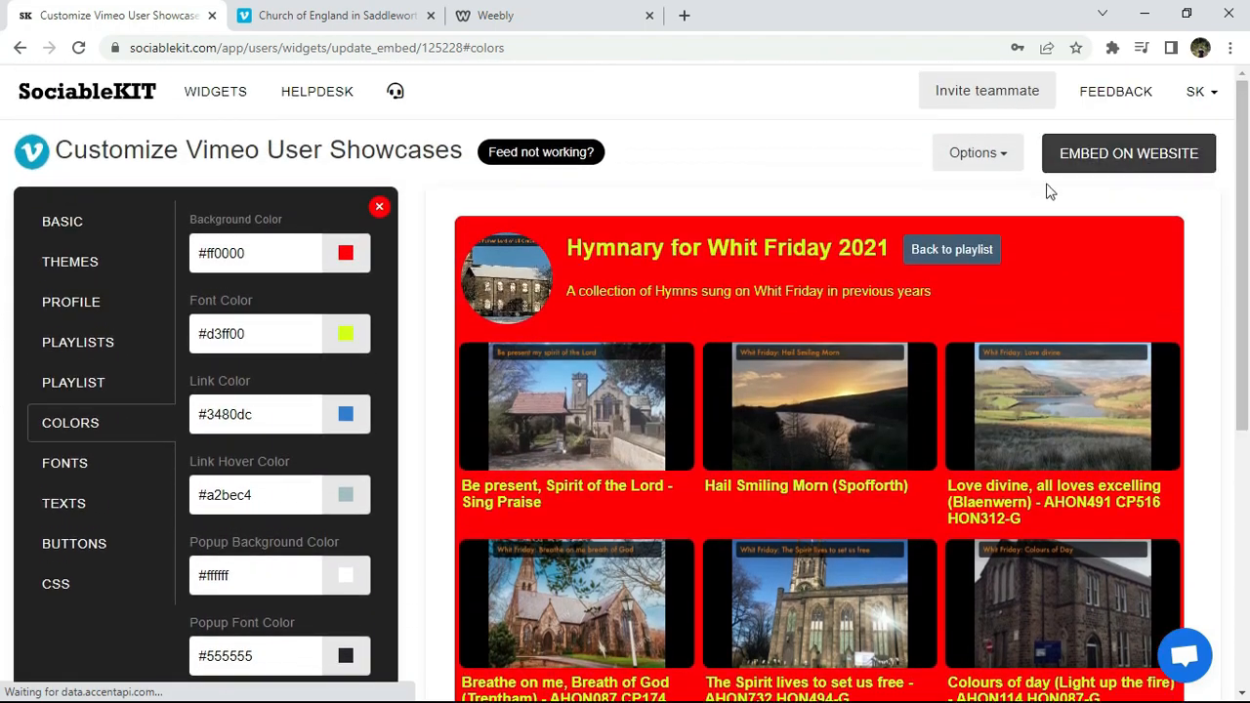
{"action": "left_click", "coordinate": [946, 244]}
Step: Set the feed's background color to #ffffff and its font color to #444444, and save the color changes
{"action": "double_click", "coordinate": [280, 241]}
{"action": "key", "text": "BackSpace"}
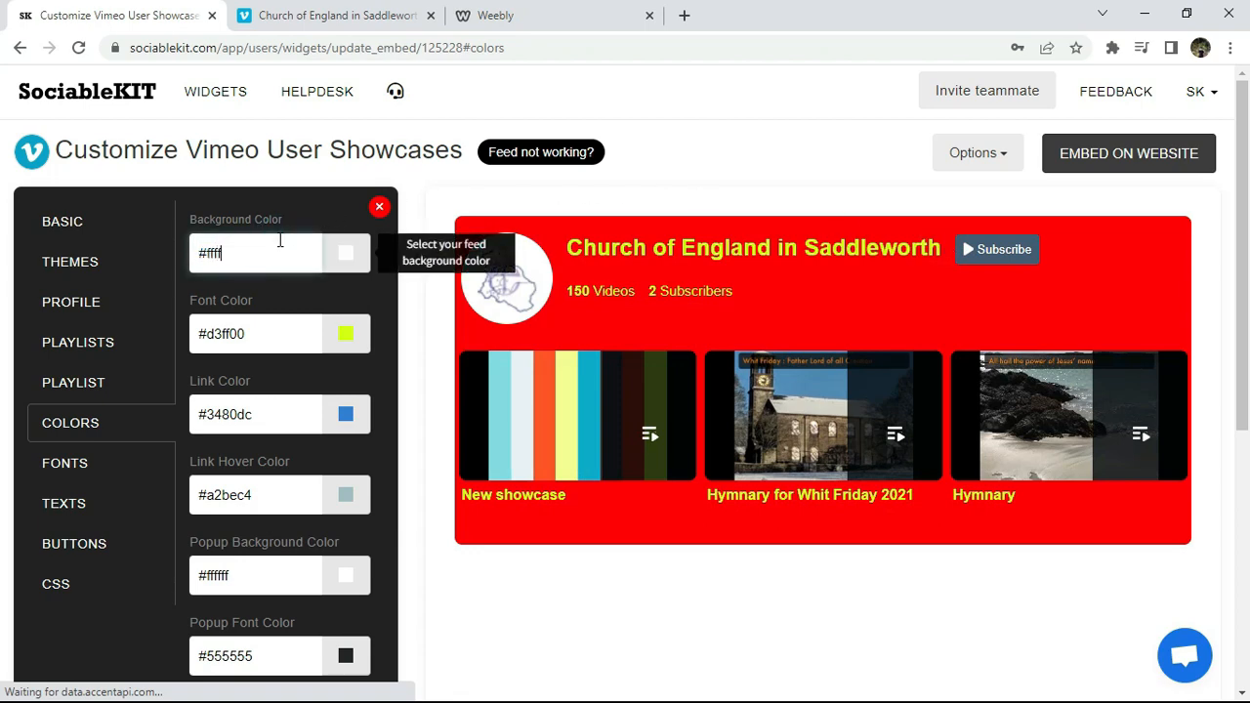
{"action": "double_click", "coordinate": [279, 317]}
{"action": "key", "text": "BackSpace"}
{"action": "type", "text": "444444"}
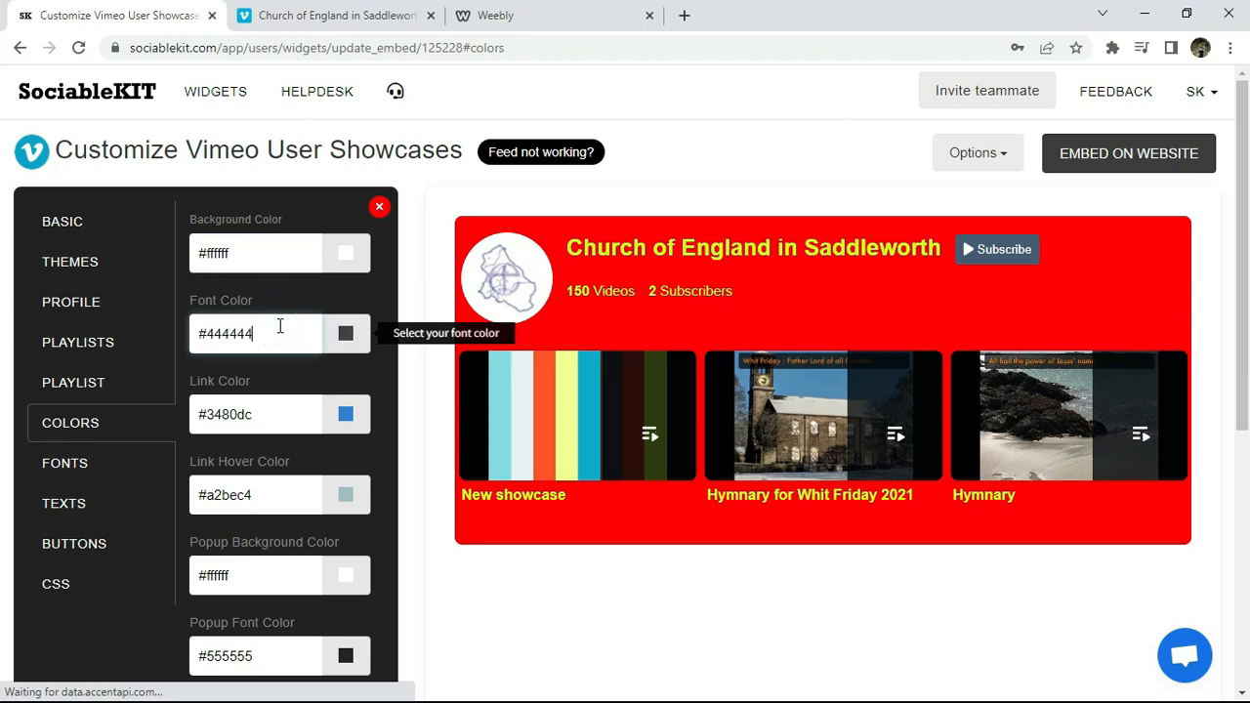
{"action": "left_click_drag", "start_coordinate": [1238, 179], "coordinate": [1236, 361]}
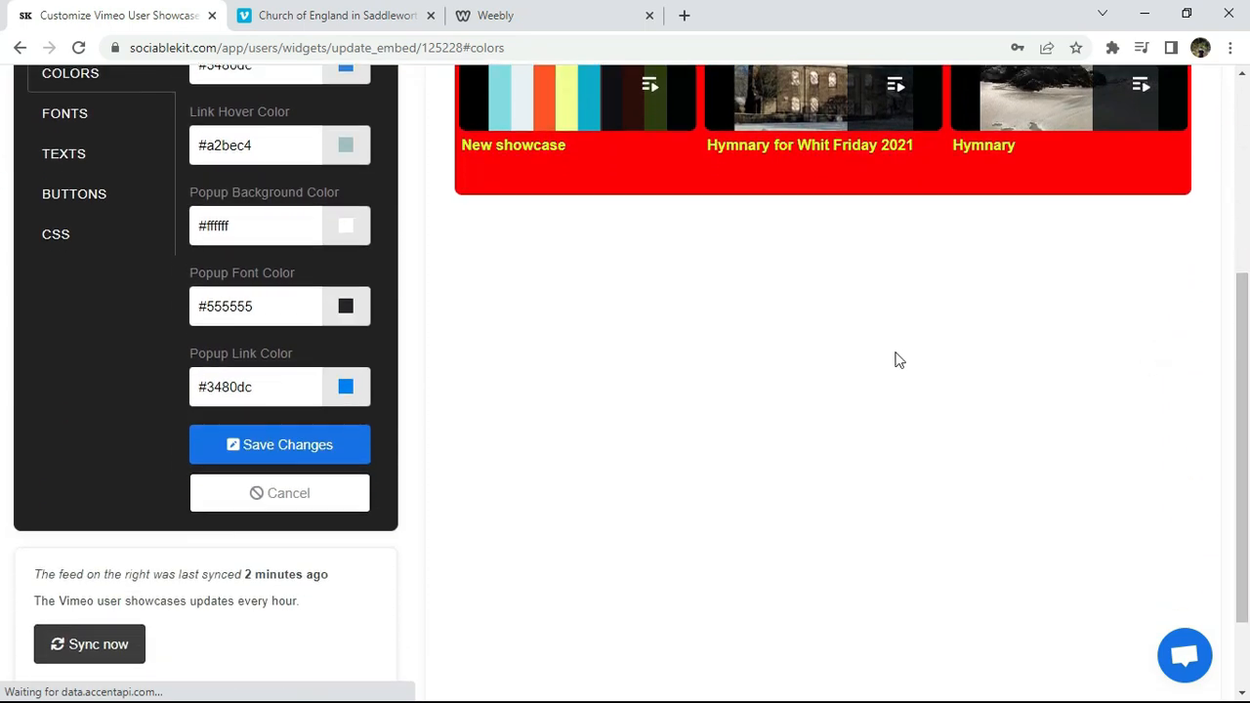
{"action": "left_click", "coordinate": [299, 442]}
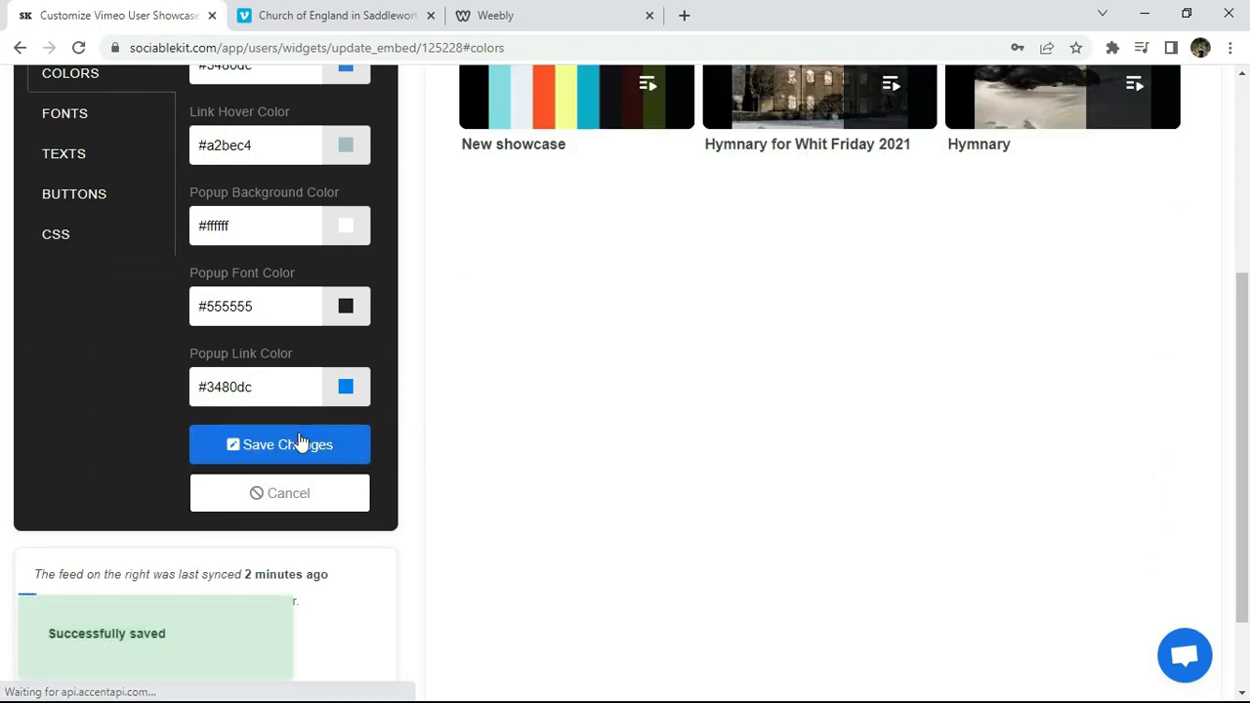
Step: Set the widget's font family to 'Courier New', Courier, monospace and save the change
{"action": "left_click_drag", "start_coordinate": [1246, 380], "coordinate": [1248, 169]}
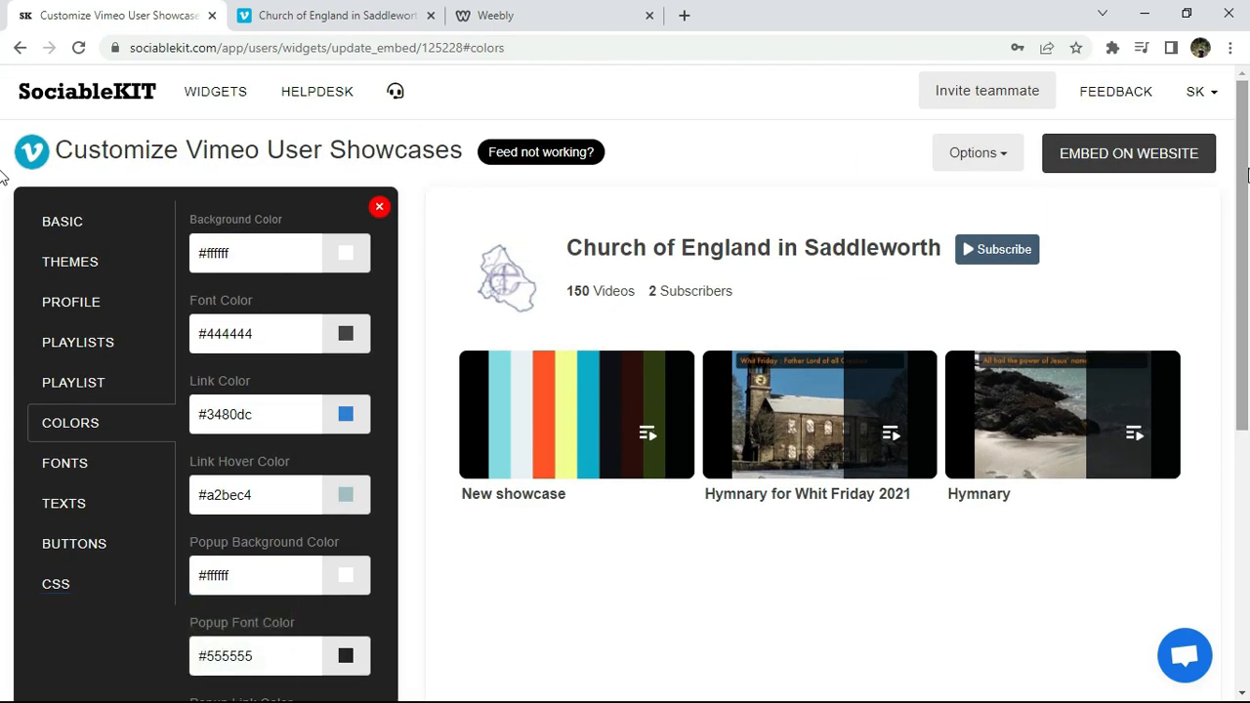
{"action": "left_click", "coordinate": [80, 463]}
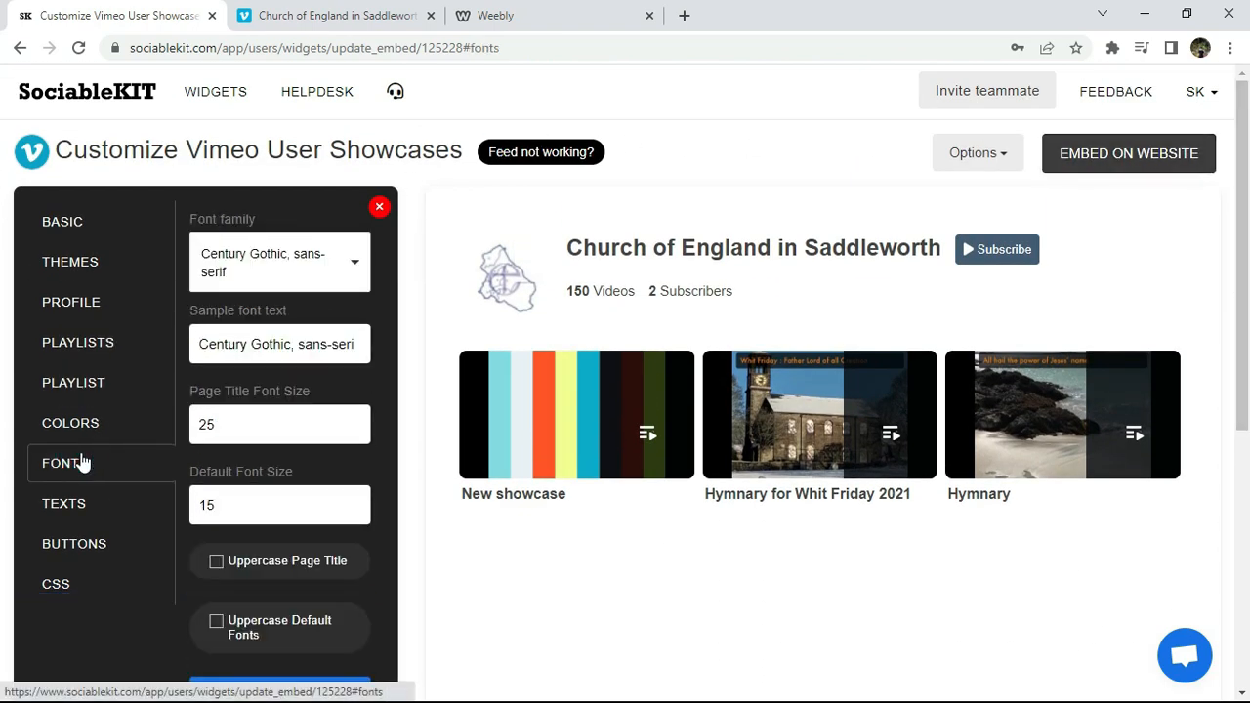
{"action": "left_click", "coordinate": [293, 282]}
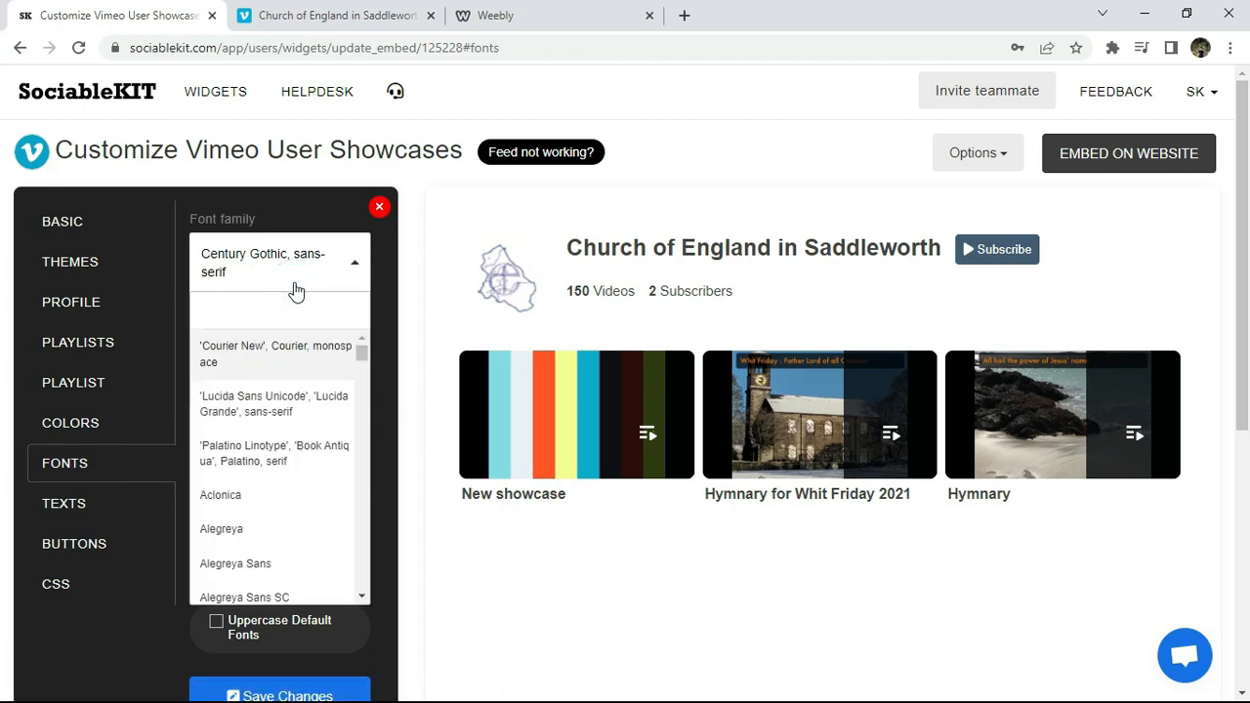
{"action": "left_click", "coordinate": [275, 353]}
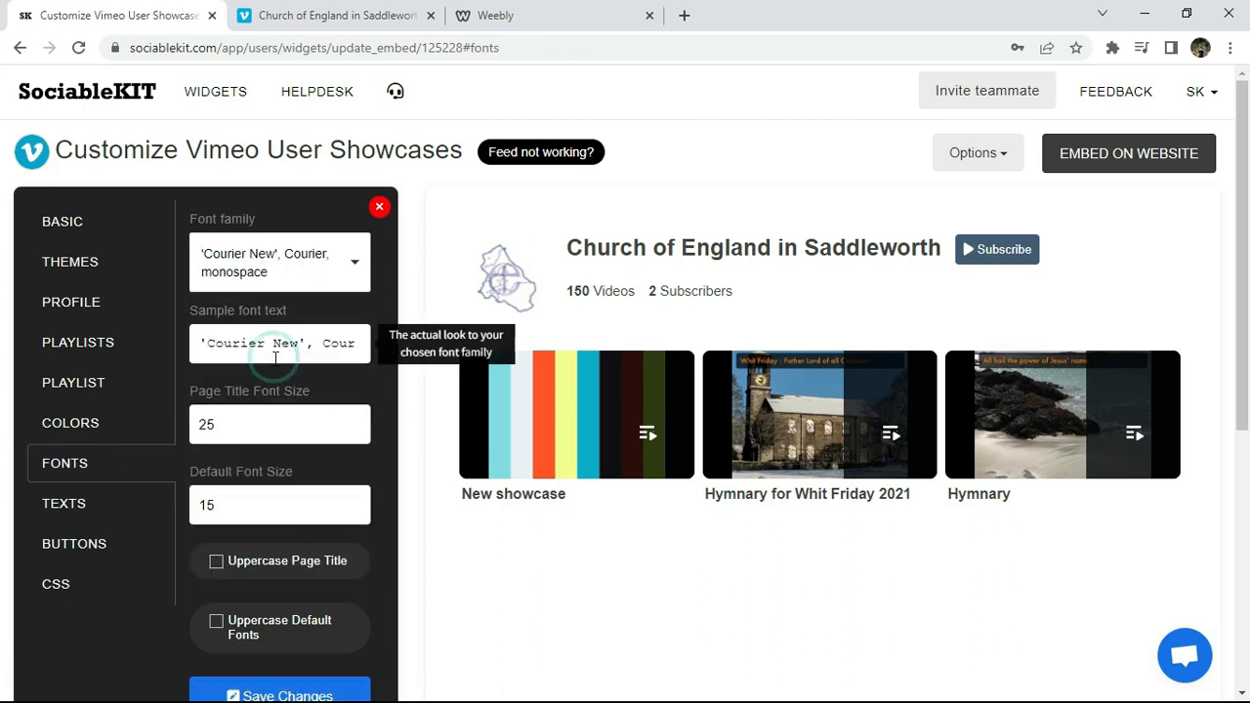
{"action": "left_click", "coordinate": [256, 682]}
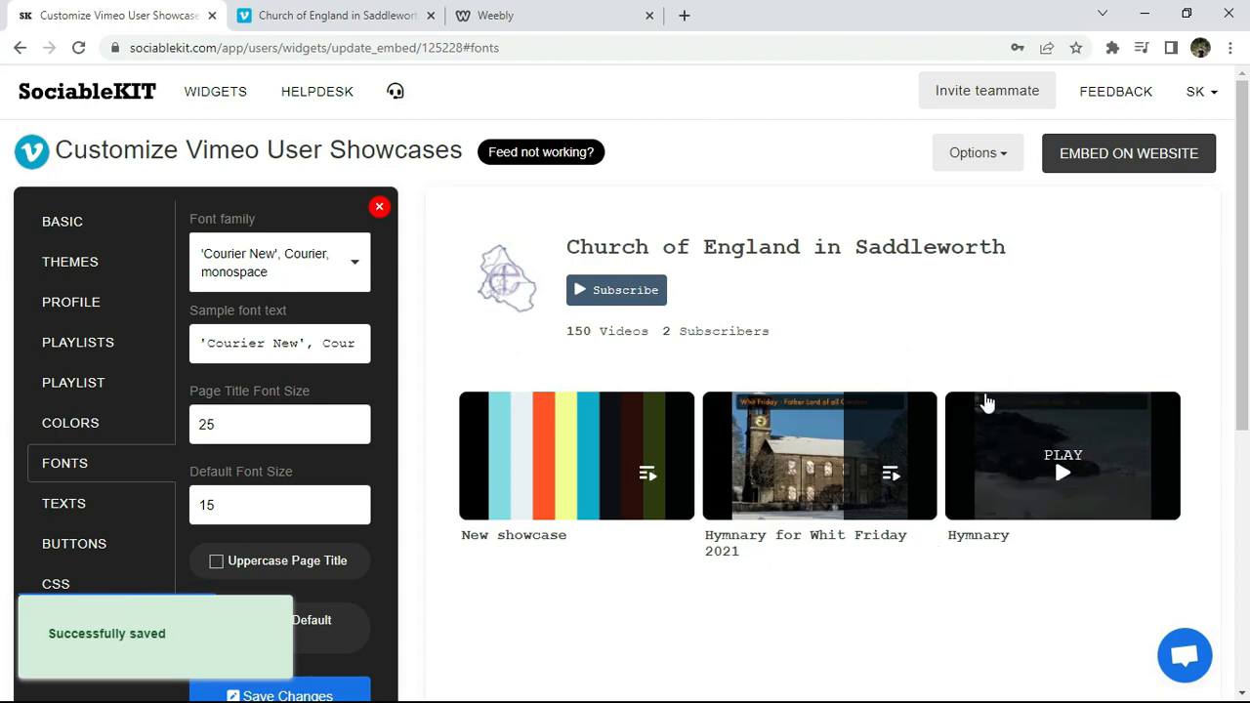
Step: Check how the Hymnary for Whit Friday 2021 showcase looks in the new font, and return to the showcase list
{"action": "left_click", "coordinate": [787, 459]}
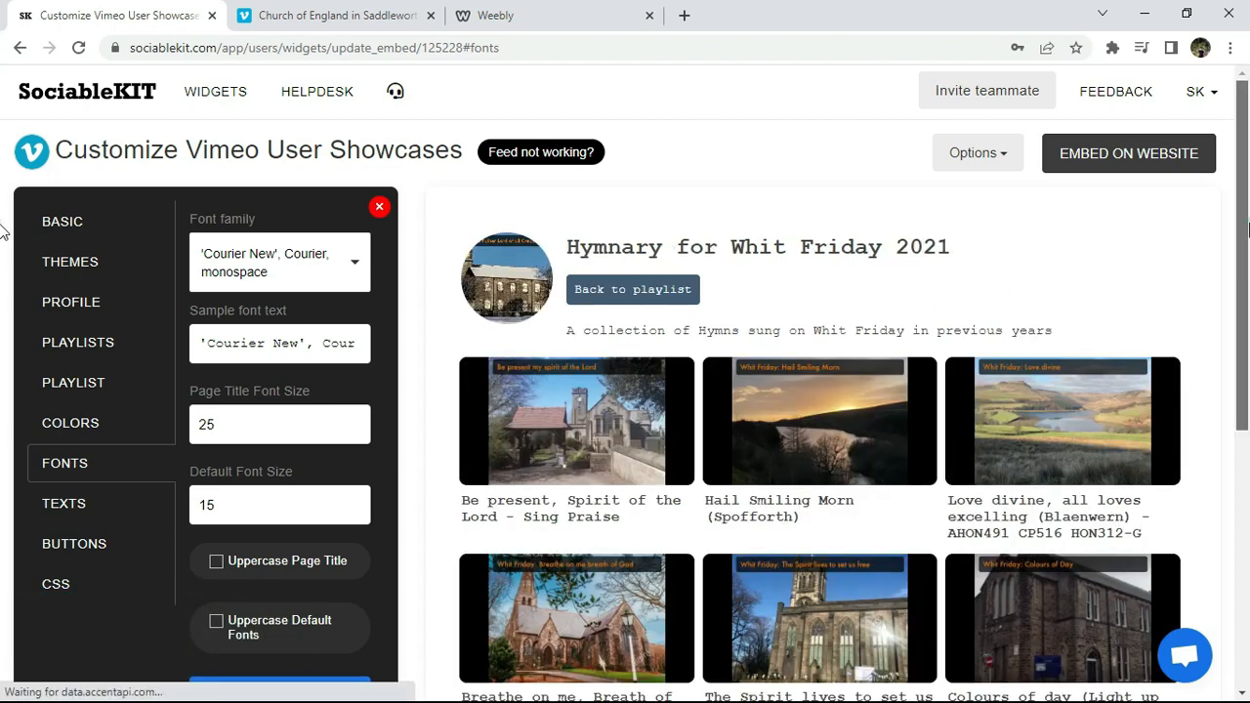
{"action": "scroll", "coordinate": [1241, 402], "scroll_direction": "down", "scroll_amount": 3}
{"action": "scroll", "coordinate": [1242, 402], "scroll_direction": "up", "scroll_amount": 3}
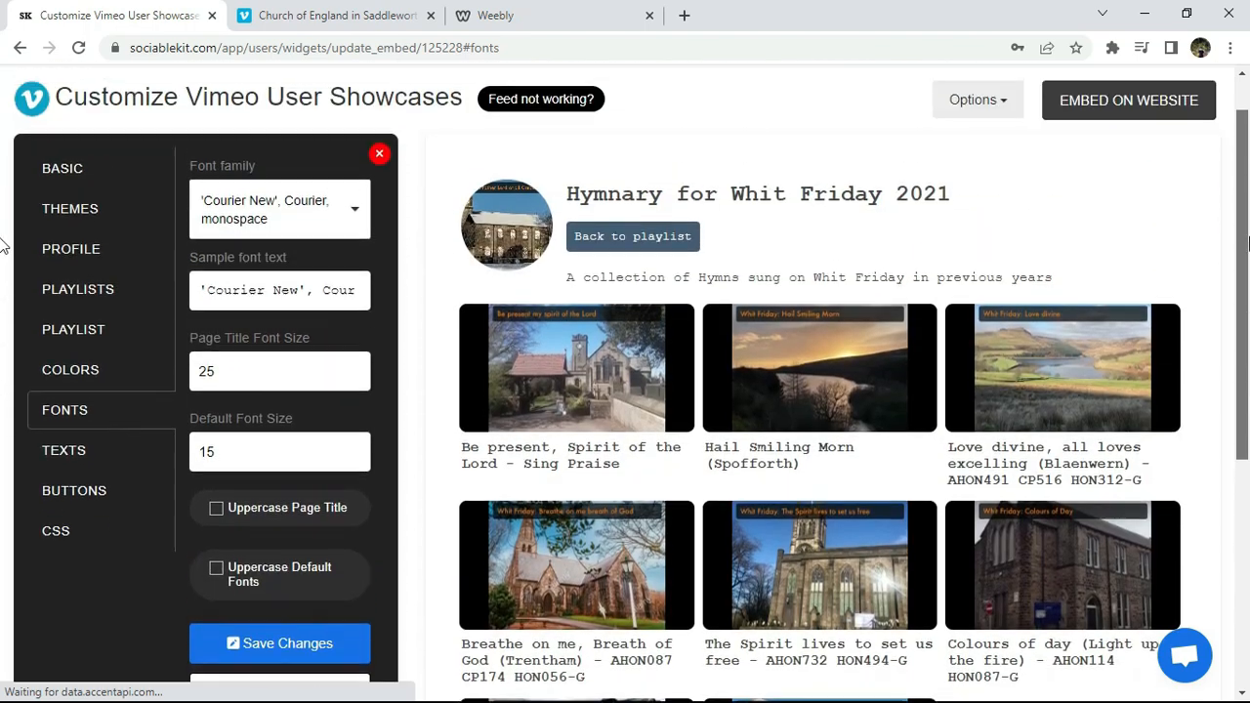
{"action": "left_click", "coordinate": [609, 295]}
{"action": "left_click", "coordinate": [612, 298]}
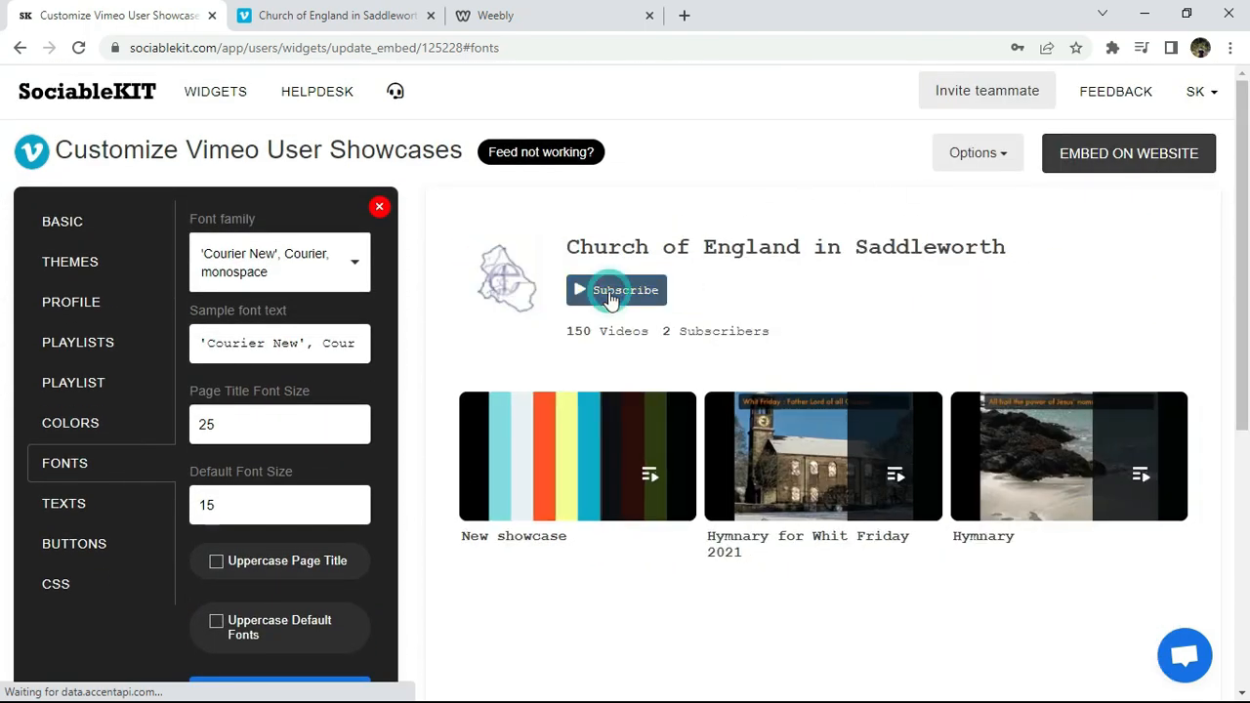
Step: Set the widget's font family to Century Gothic, sans-serif and save the font change
{"action": "left_click", "coordinate": [273, 266]}
{"action": "type", "text": "cen"}
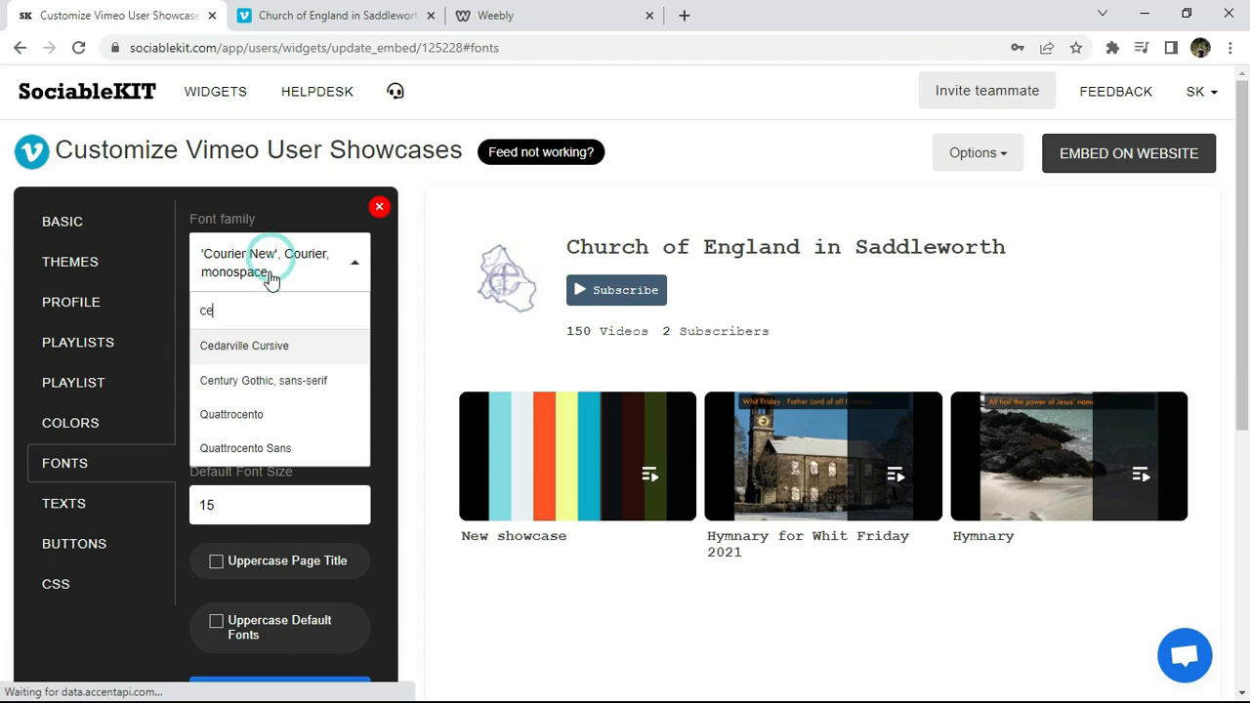
{"action": "left_click", "coordinate": [258, 376]}
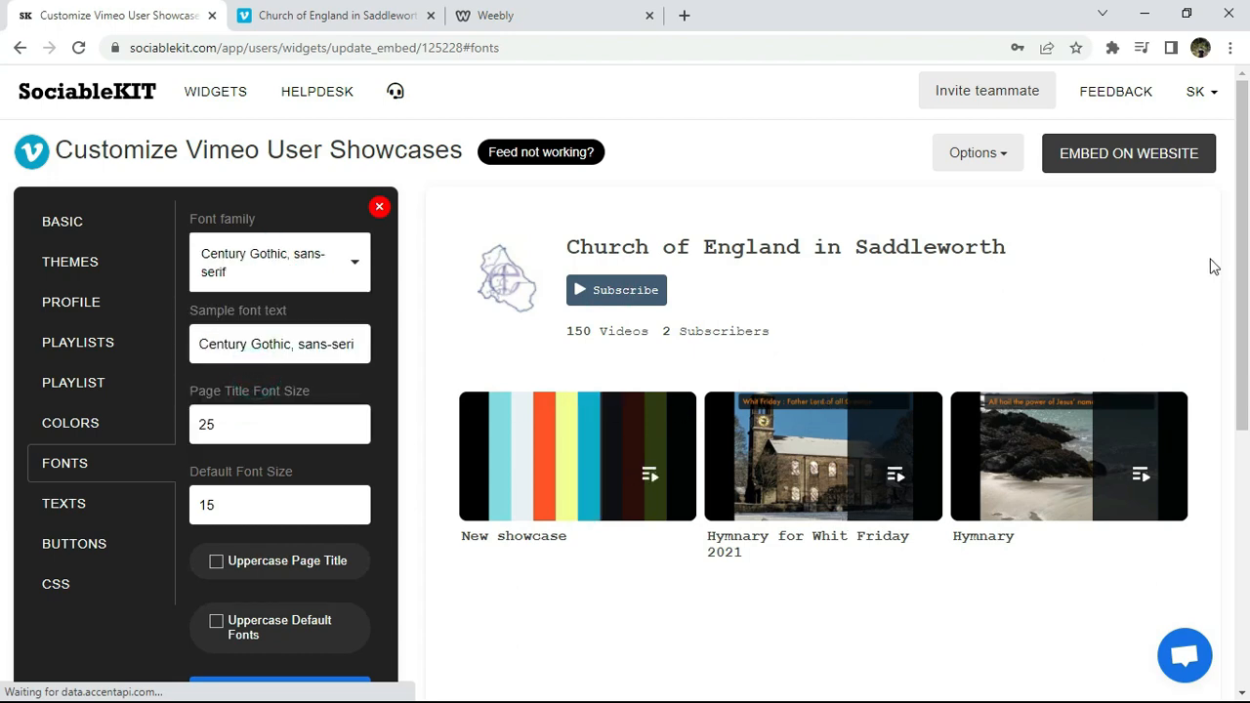
{"action": "scroll", "coordinate": [1210, 267], "scroll_direction": "down", "scroll_amount": 1}
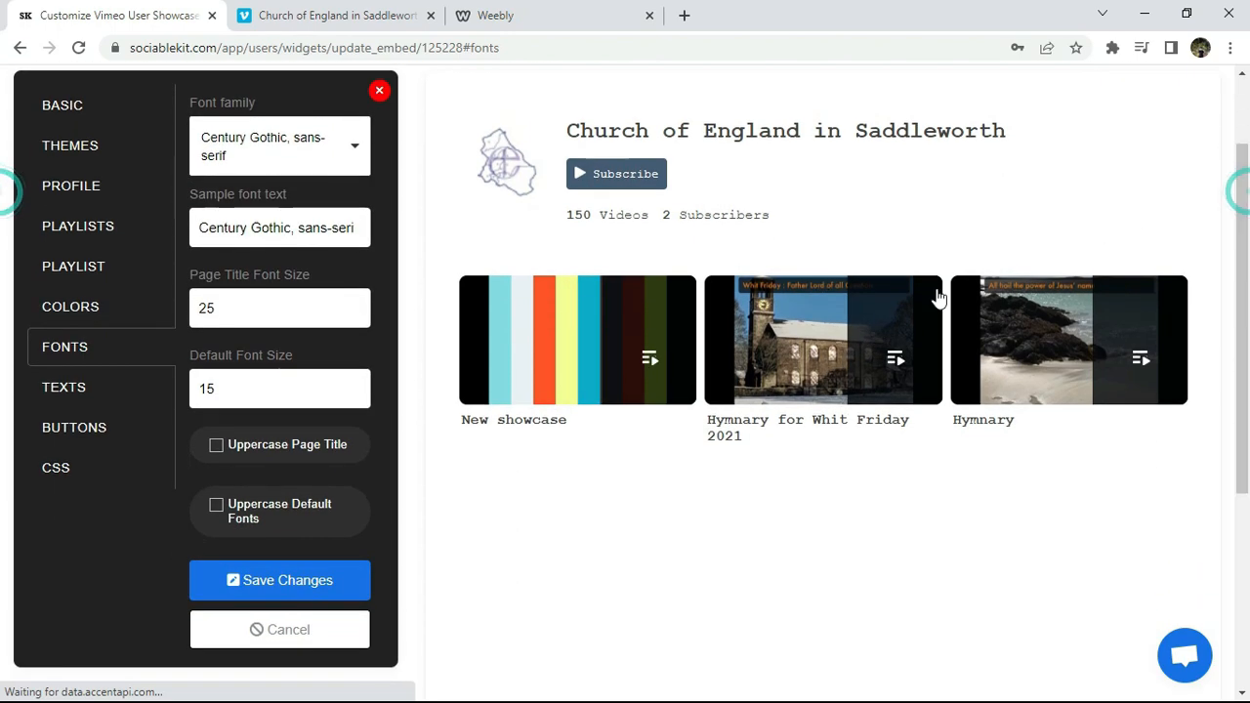
{"action": "left_click", "coordinate": [307, 578]}
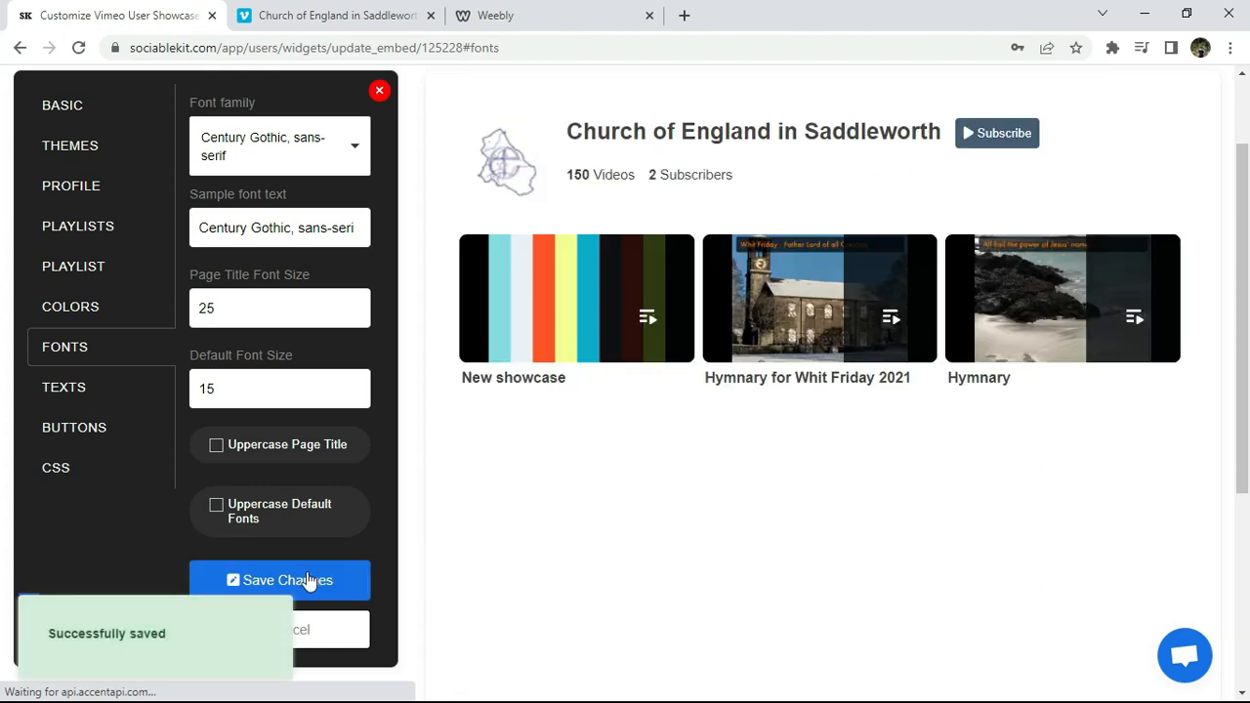
{"action": "scroll", "coordinate": [1239, 371], "scroll_direction": "up", "scroll_amount": 2}
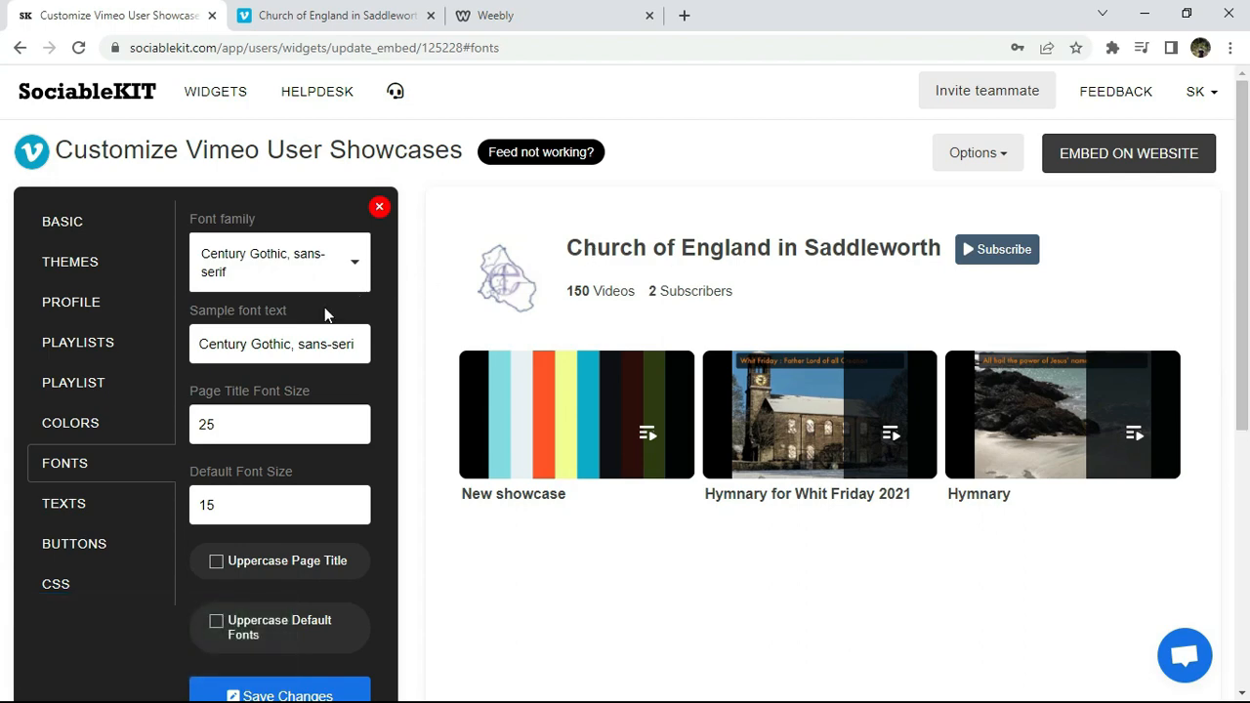
Step: Look over the widget's text labels and set the button background color to red, #ff0000
{"action": "left_click", "coordinate": [92, 500]}
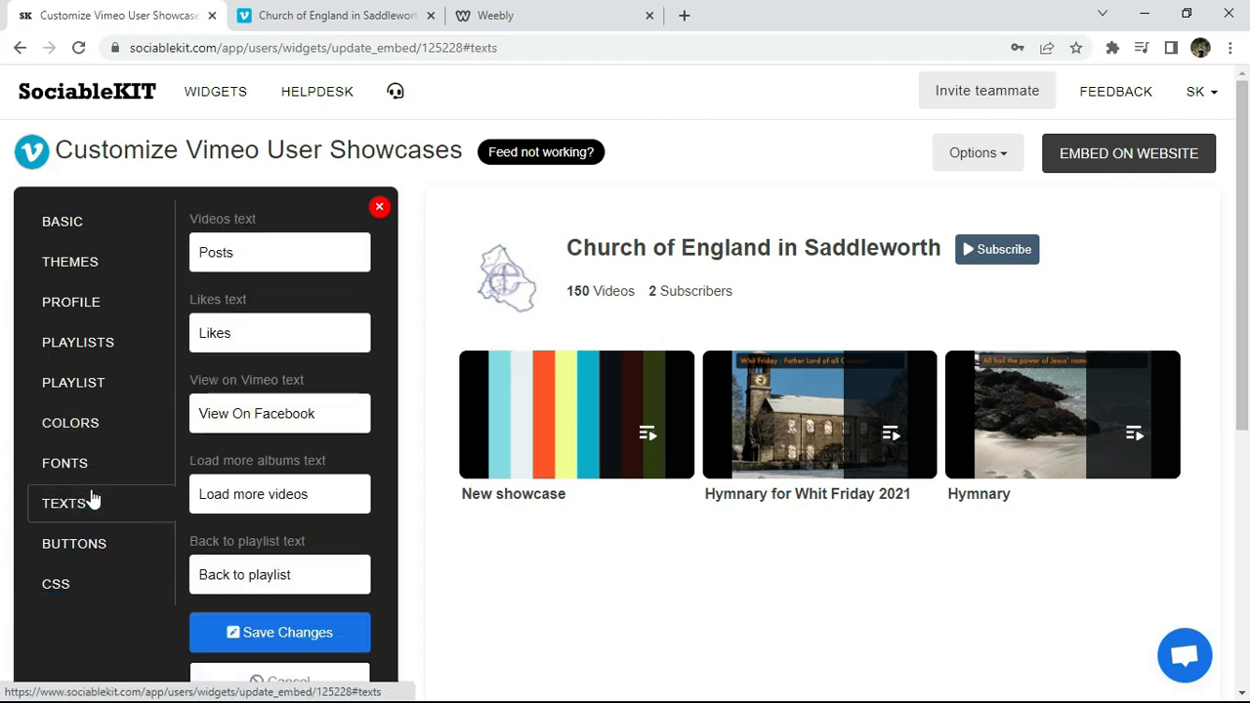
{"action": "left_click", "coordinate": [91, 550]}
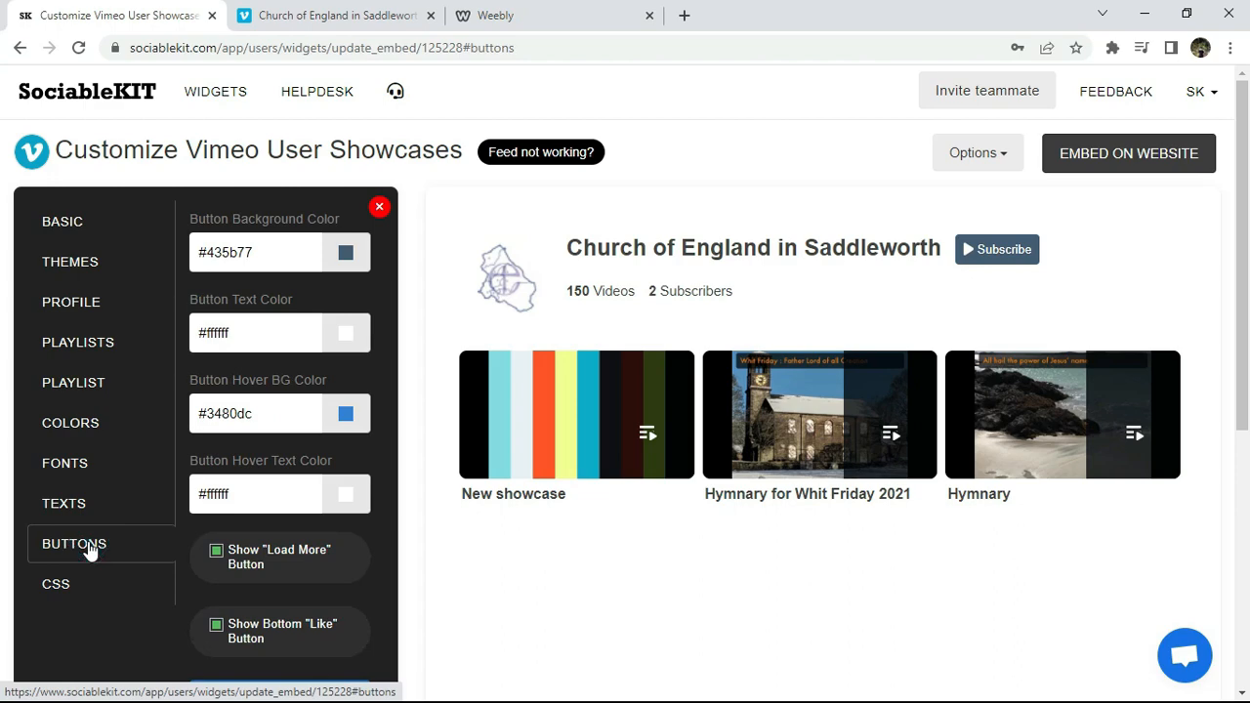
{"action": "left_click", "coordinate": [345, 252]}
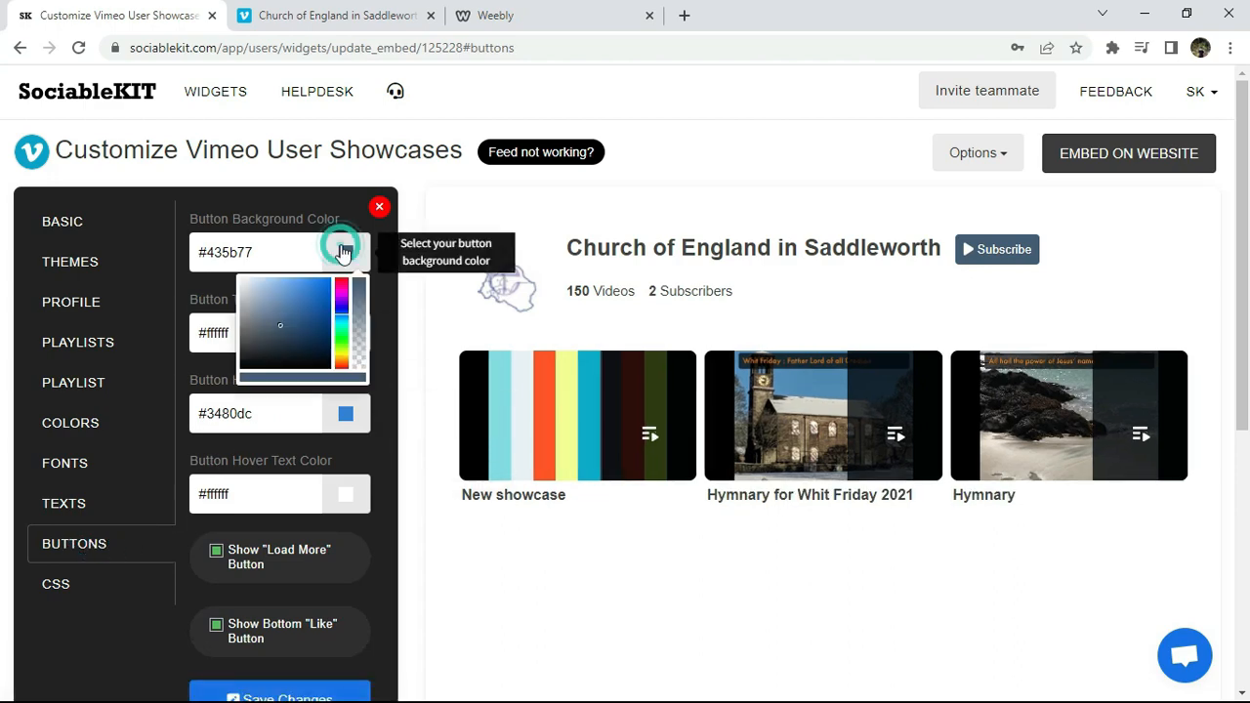
{"action": "left_click", "coordinate": [340, 285]}
{"action": "left_click_drag", "start_coordinate": [339, 291], "coordinate": [343, 273]}
{"action": "left_click", "coordinate": [379, 289]}
Step: Set the button text color to yellow, #ffff00, and save the button settings
{"action": "left_click", "coordinate": [344, 333]}
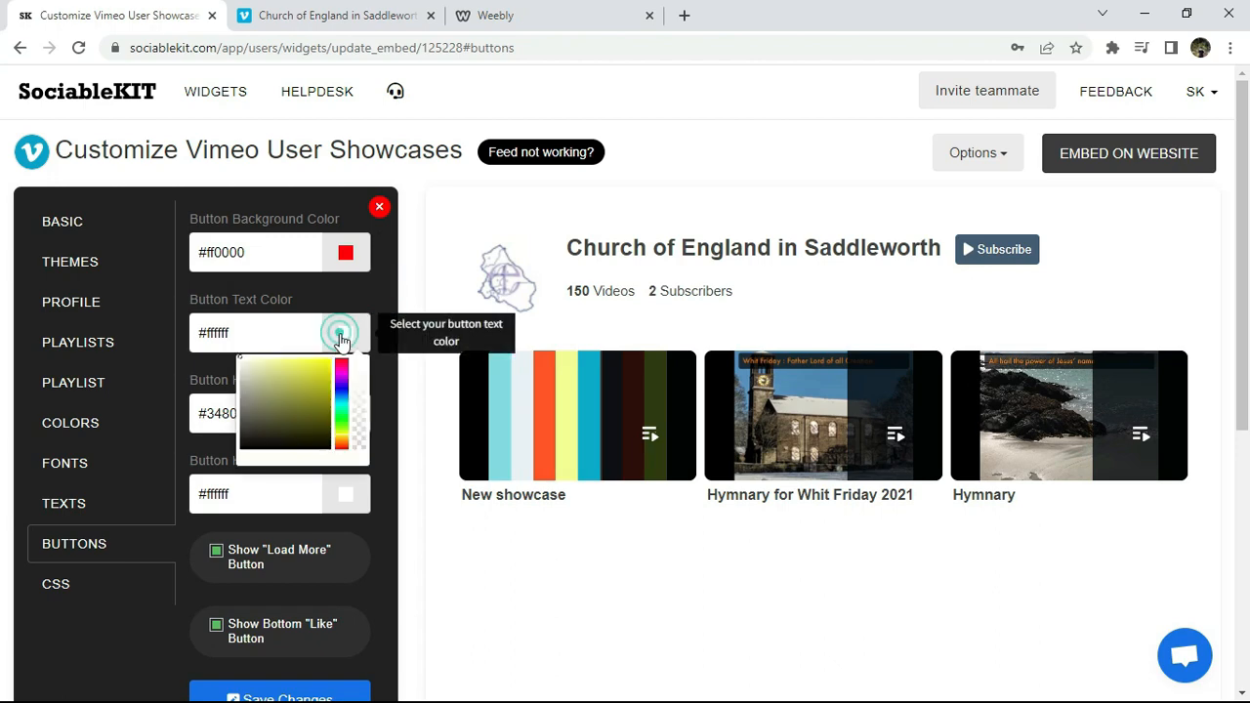
{"action": "left_click", "coordinate": [341, 374]}
{"action": "left_click", "coordinate": [327, 368]}
{"action": "left_click_drag", "start_coordinate": [327, 368], "coordinate": [332, 359]}
{"action": "left_click", "coordinate": [385, 406]}
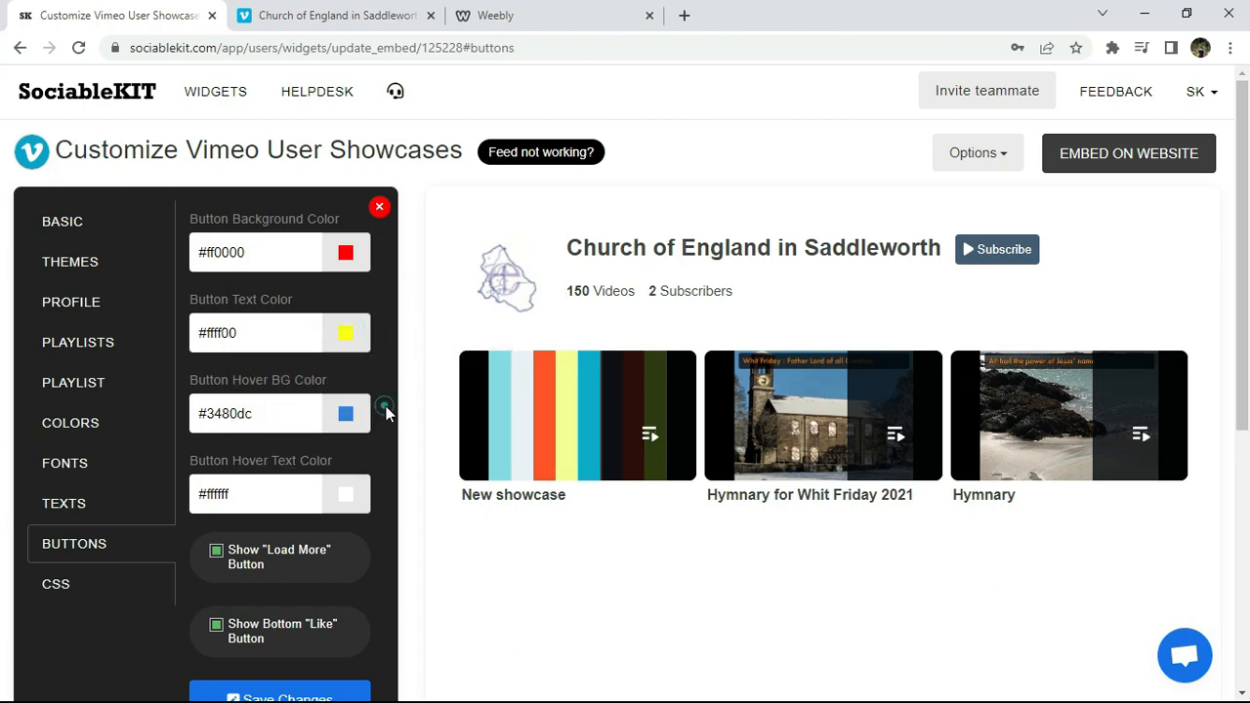
{"action": "scroll", "coordinate": [1246, 173], "scroll_direction": "down", "scroll_amount": 2}
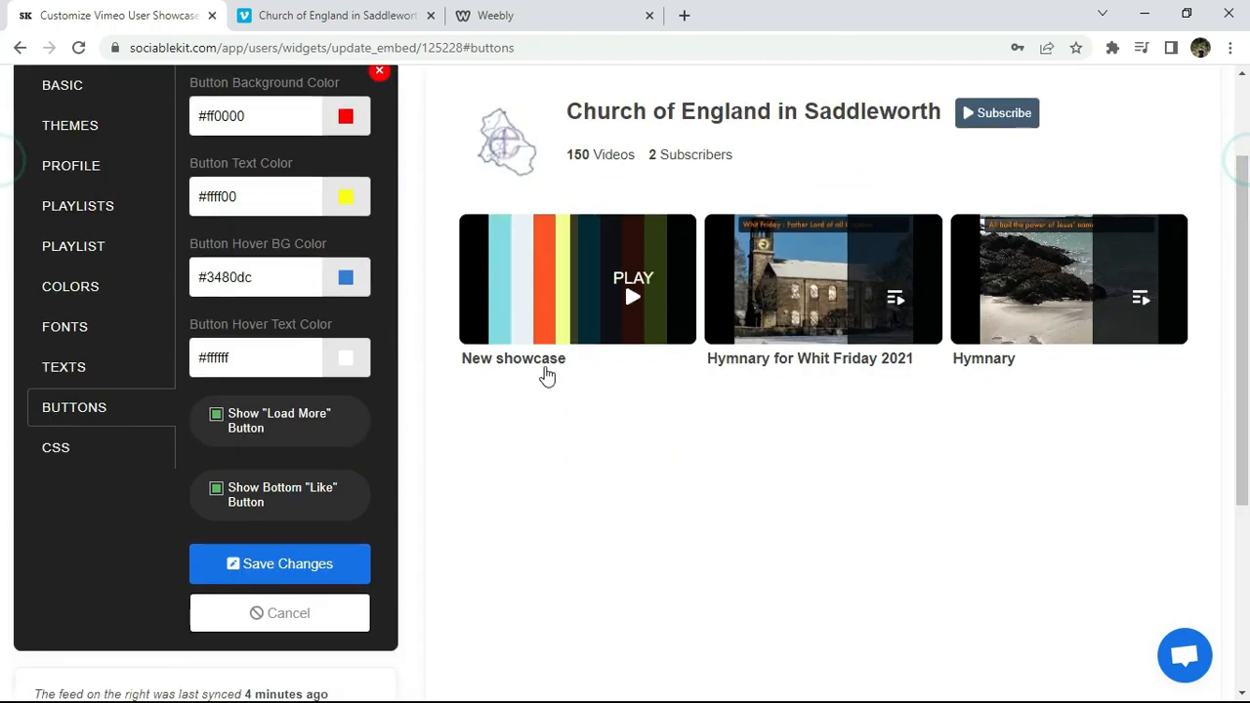
{"action": "left_click", "coordinate": [294, 563]}
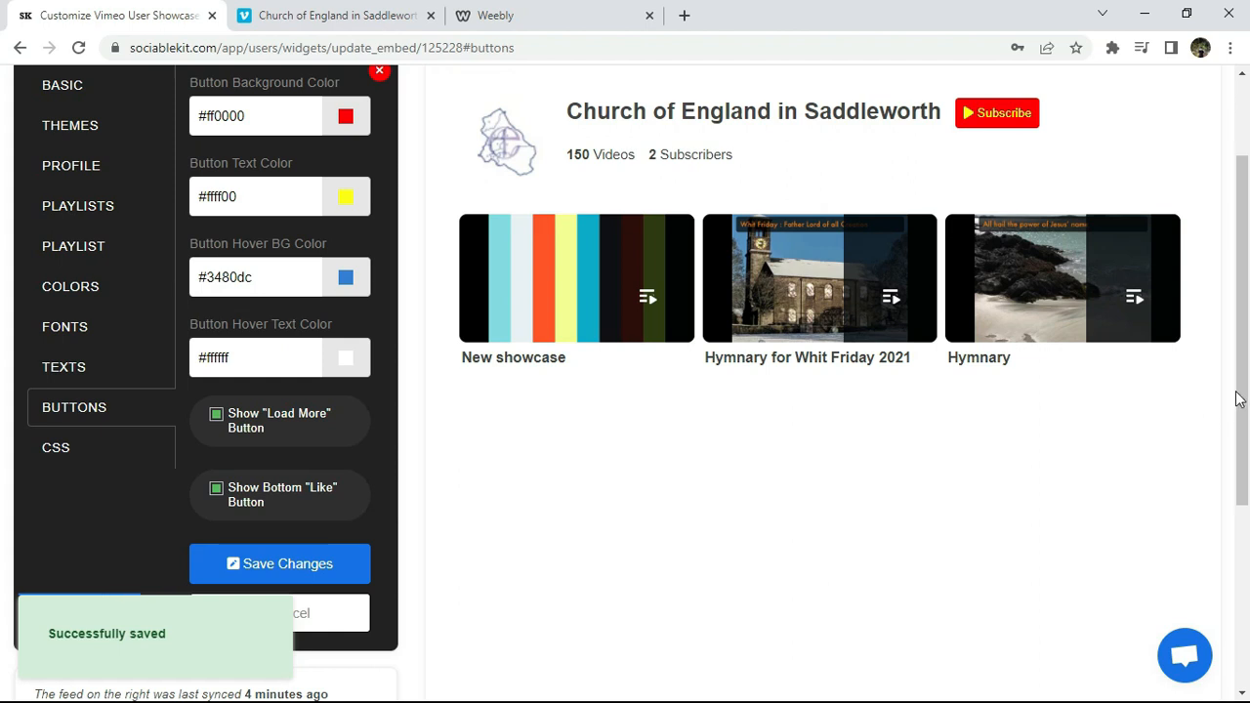
Step: Test the feed's Subscribe link and close the duplicate Vimeo profile page
{"action": "scroll", "coordinate": [1238, 398], "scroll_direction": "up", "scroll_amount": 2}
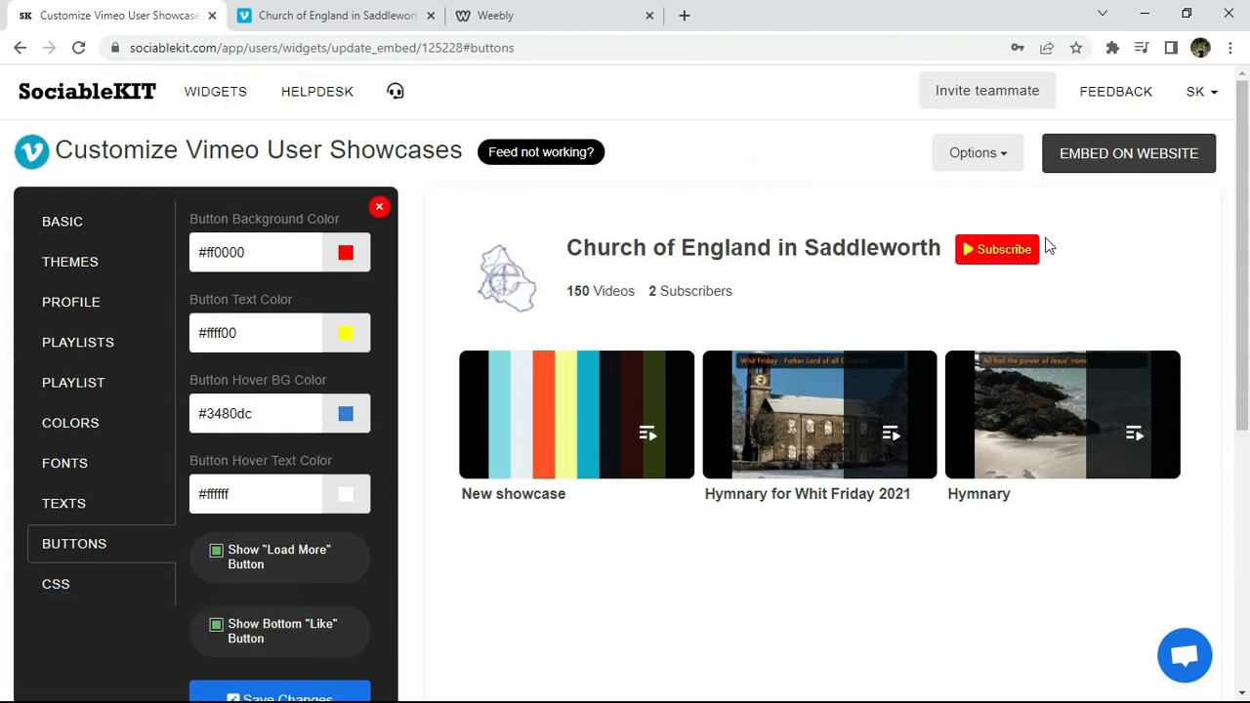
{"action": "left_click", "coordinate": [1005, 249]}
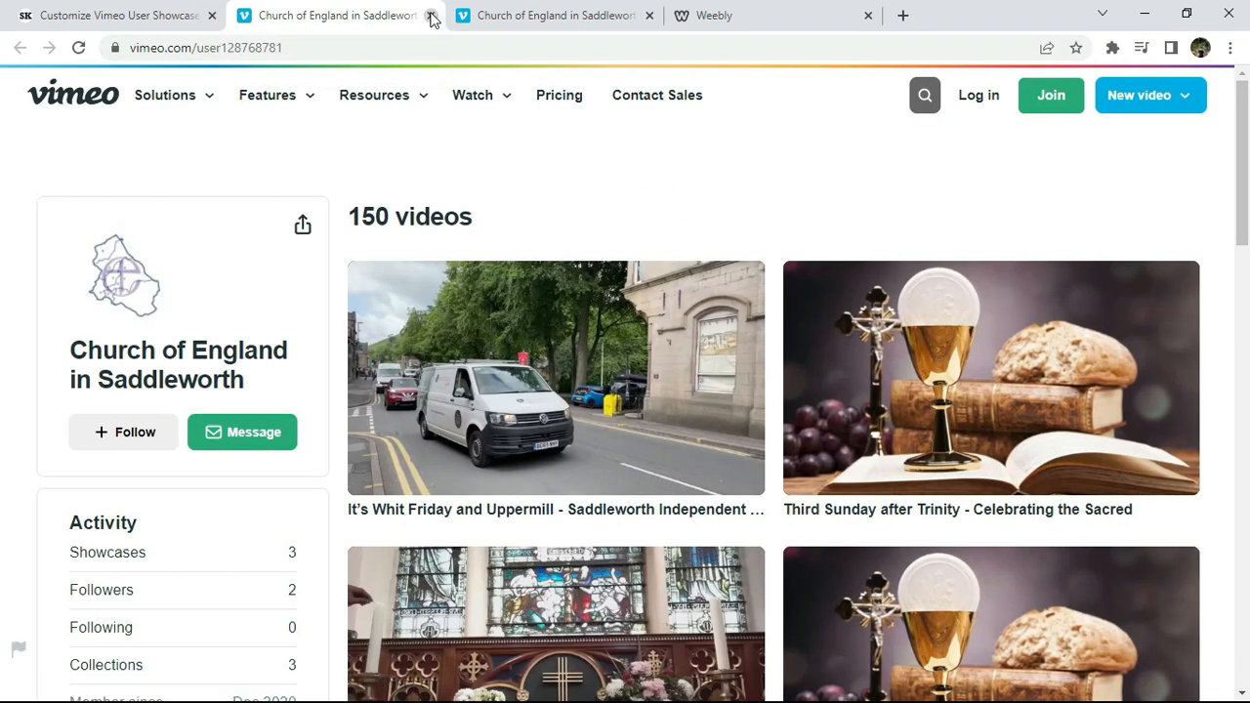
{"action": "left_click", "coordinate": [430, 16]}
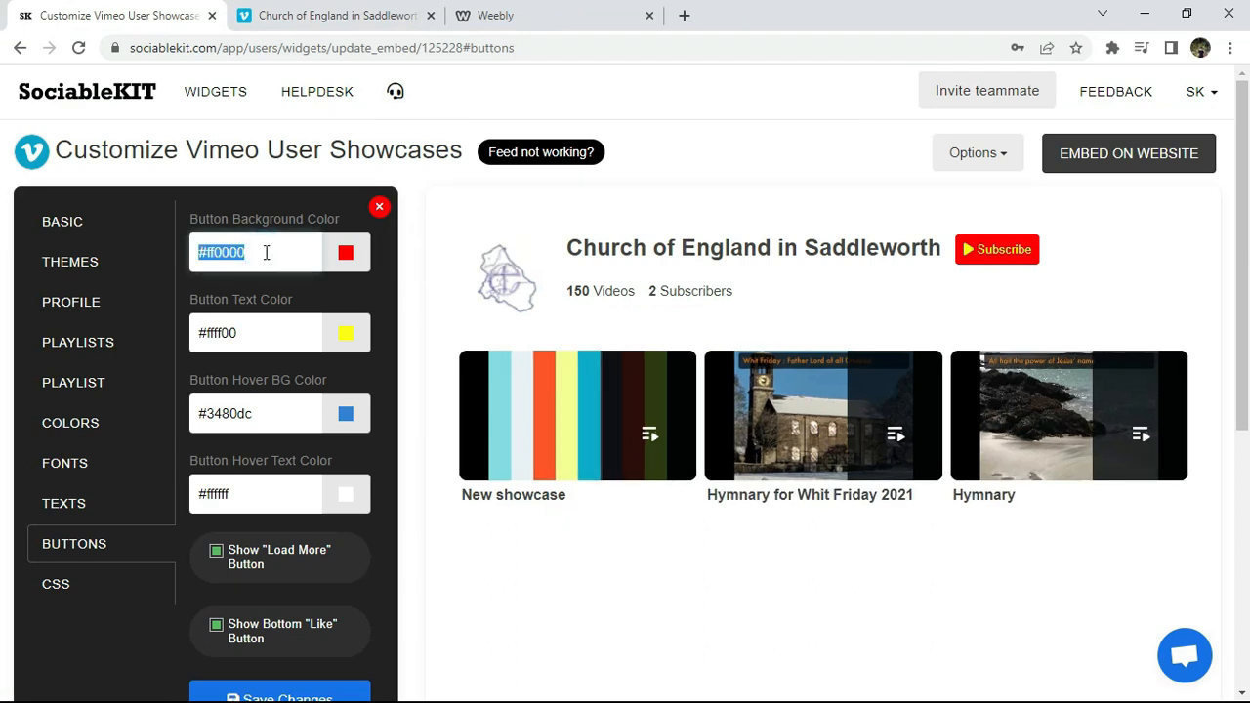
Step: Set the button background color to #435b77 and the button text color to #ffffff, and save the button settings
{"action": "triple_click", "coordinate": [289, 329]}
{"action": "type", "text": "#"}
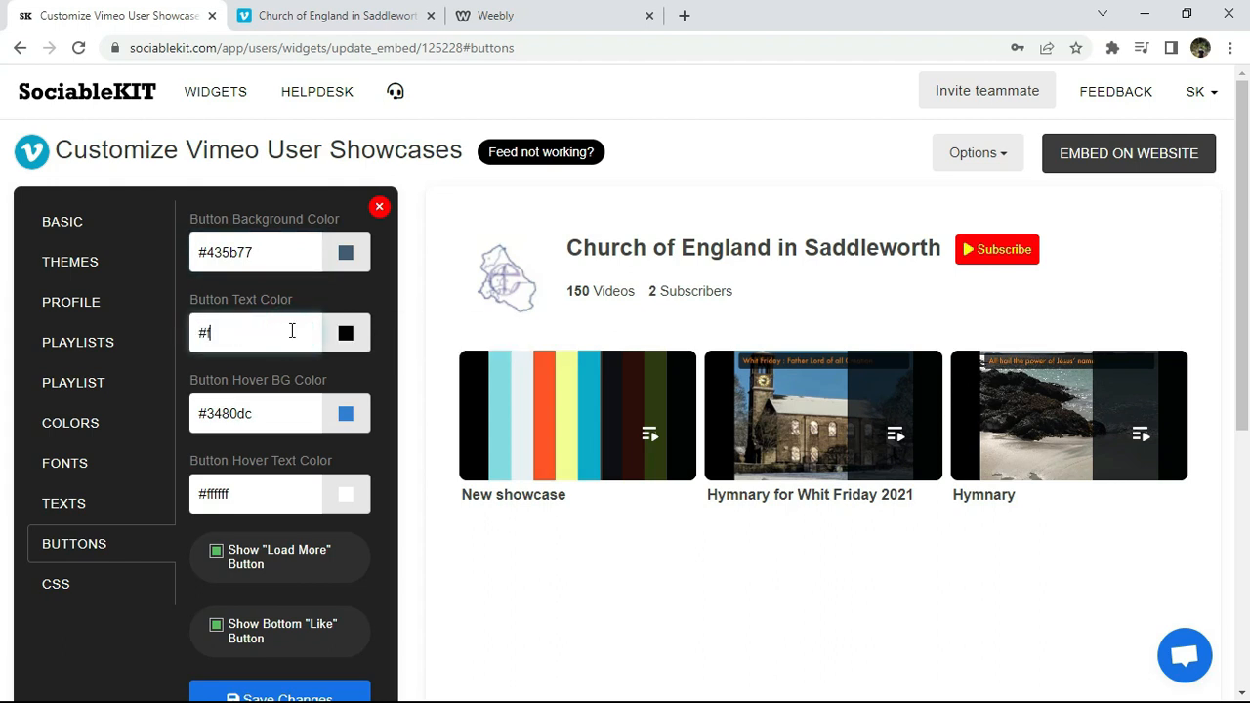
{"action": "type", "text": "ffffff"}
{"action": "scroll", "coordinate": [1074, 391], "scroll_direction": "down", "scroll_amount": 2}
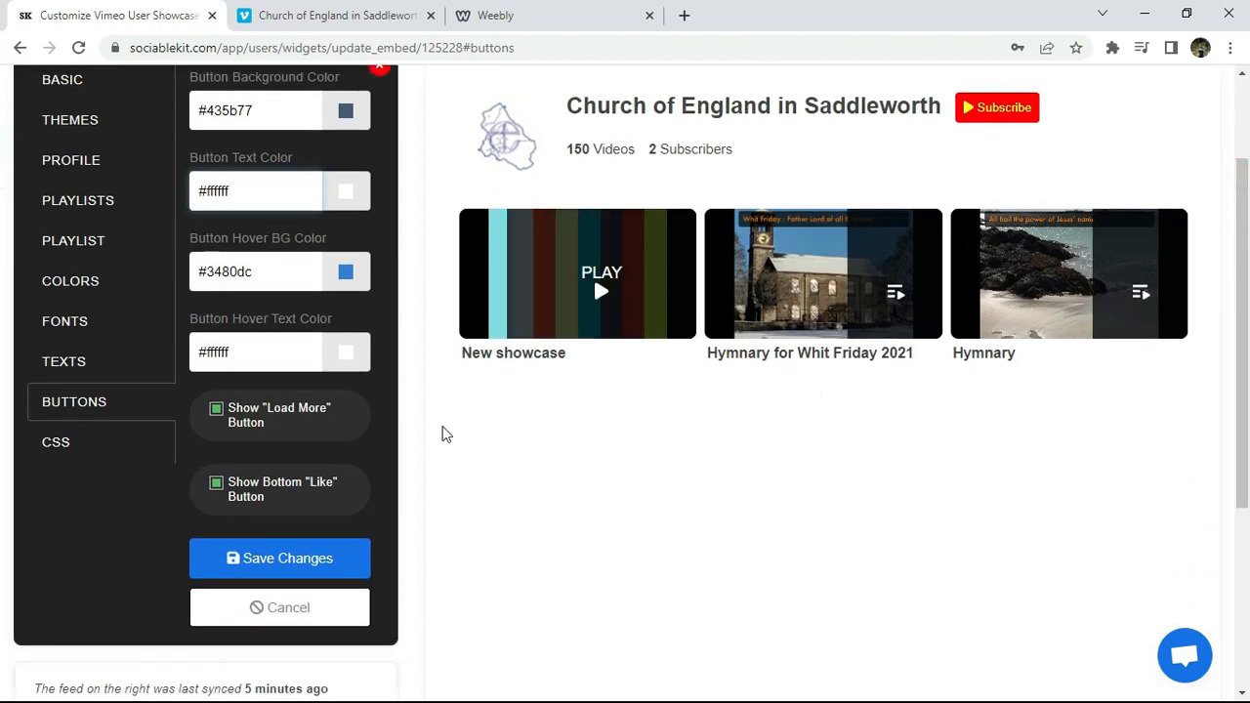
{"action": "left_click", "coordinate": [272, 553]}
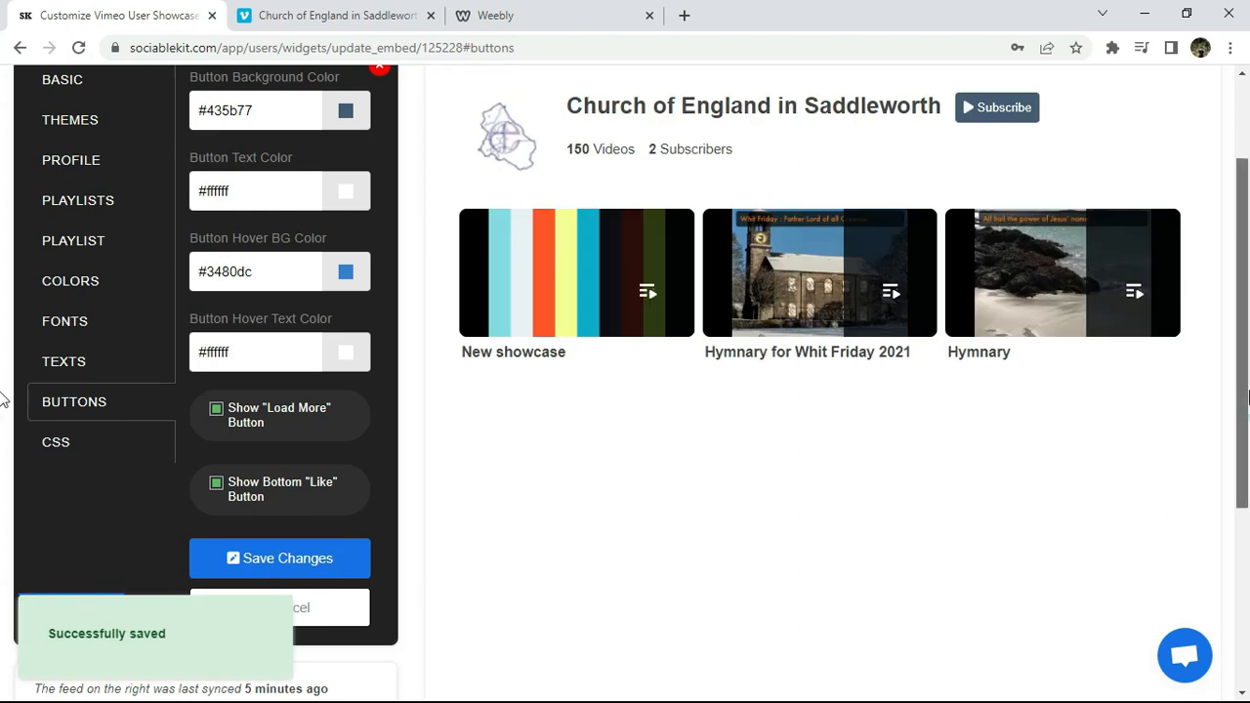
Step: Examine the widget's custom CSS field and its basic settings
{"action": "scroll", "coordinate": [1074, 440], "scroll_direction": "up", "scroll_amount": 2}
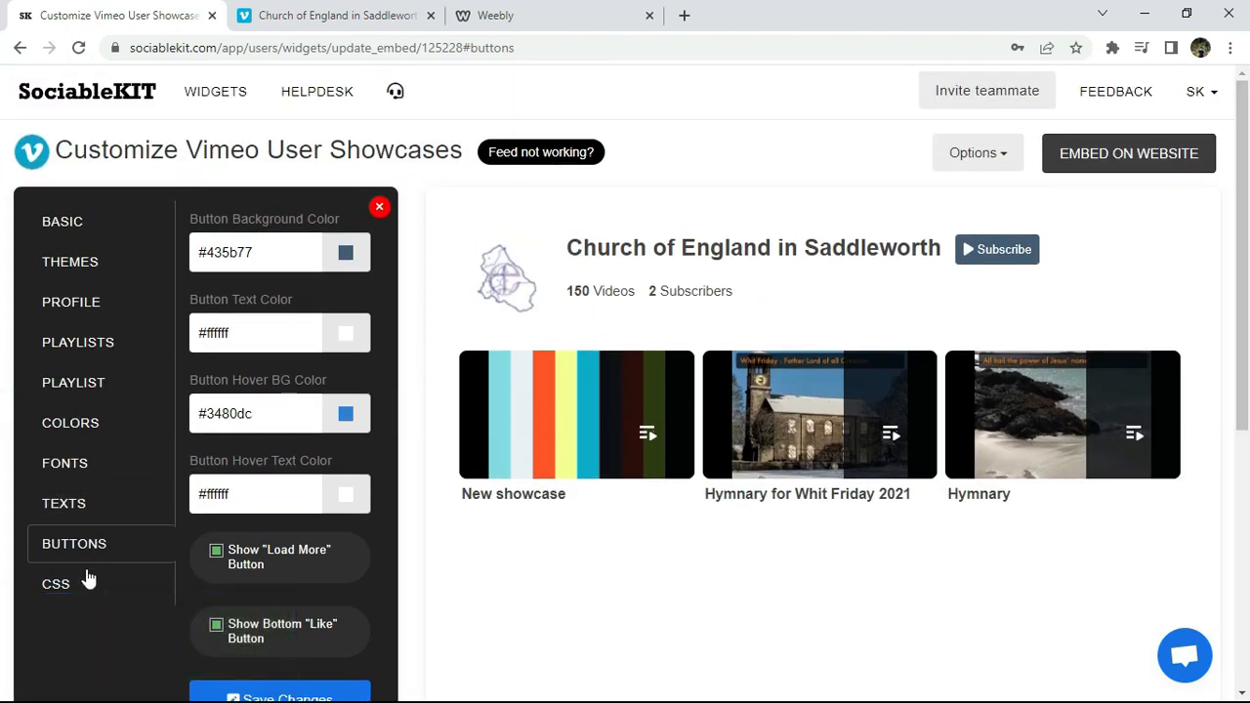
{"action": "left_click", "coordinate": [86, 580]}
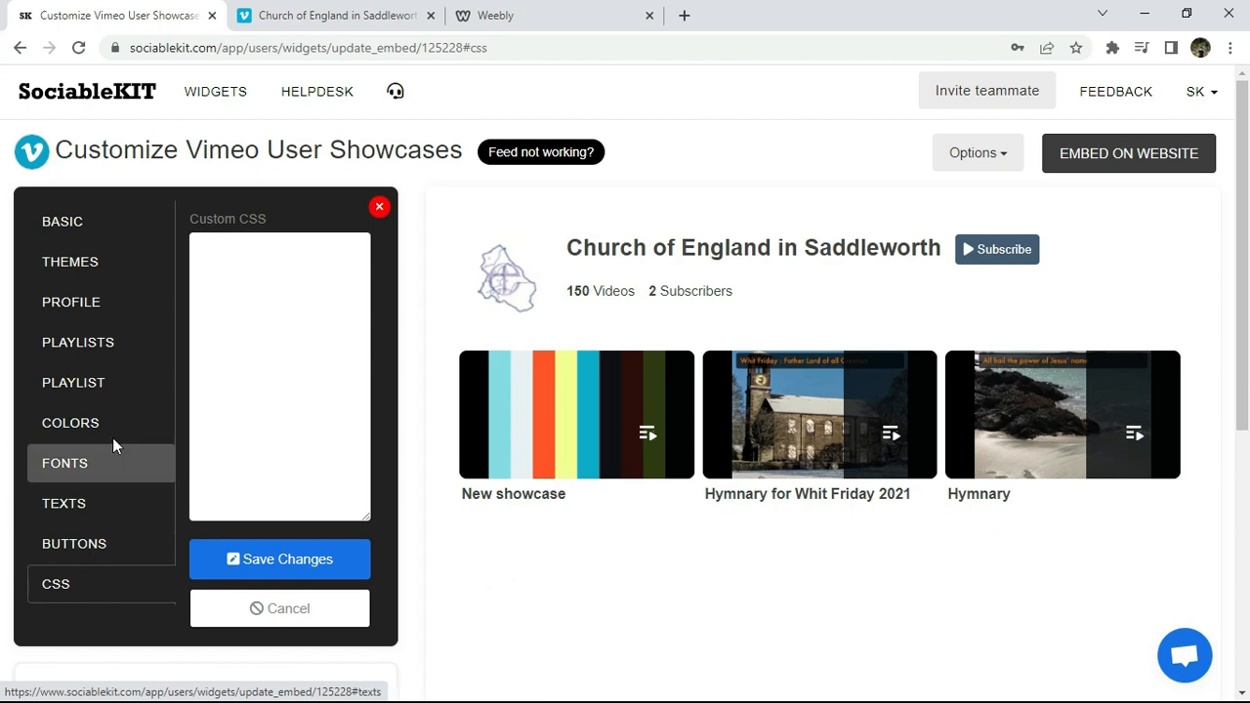
{"action": "left_click", "coordinate": [107, 231]}
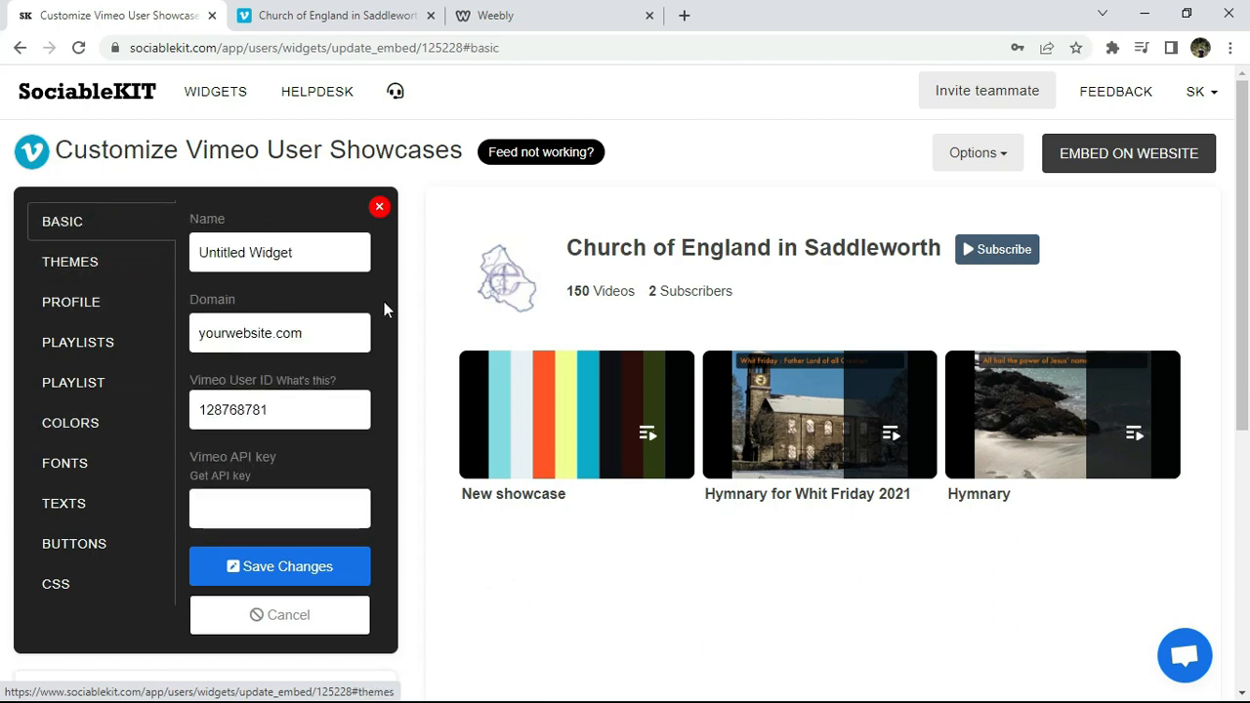
Step: Choose Weebly as the website builder for embedding the widget and copy its JavaScript embed code
{"action": "left_click", "coordinate": [1121, 156]}
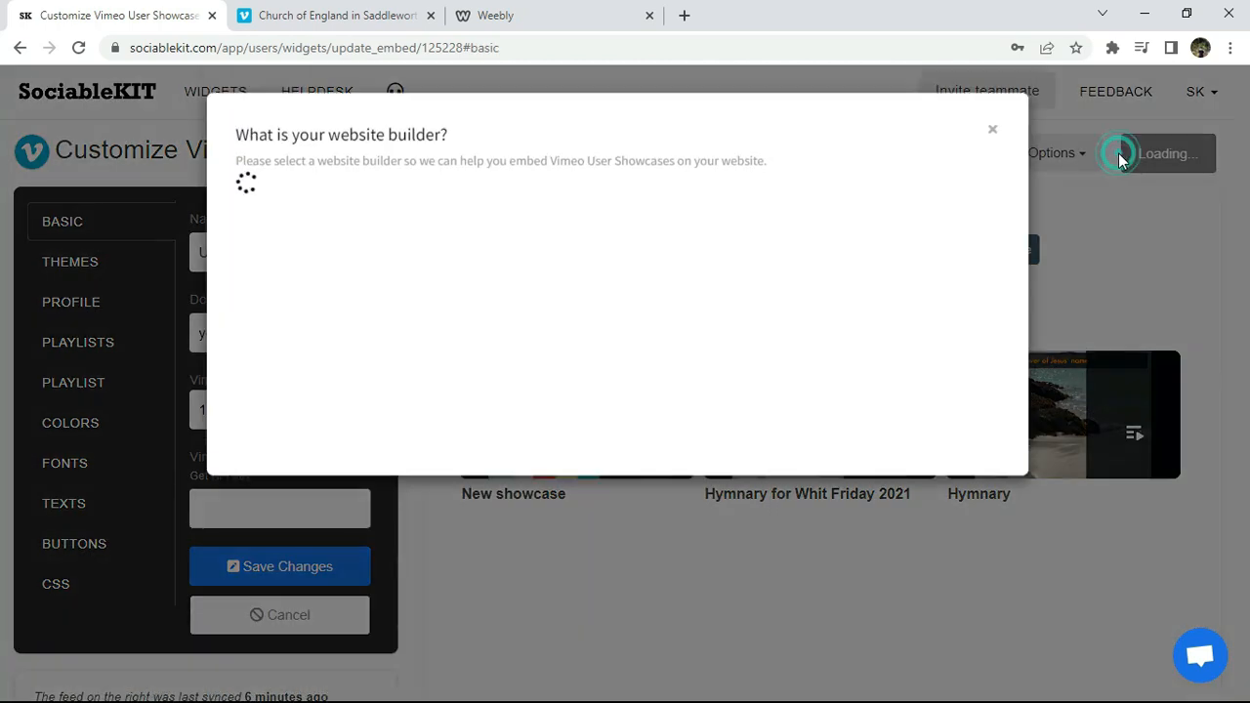
{"action": "left_click", "coordinate": [432, 201]}
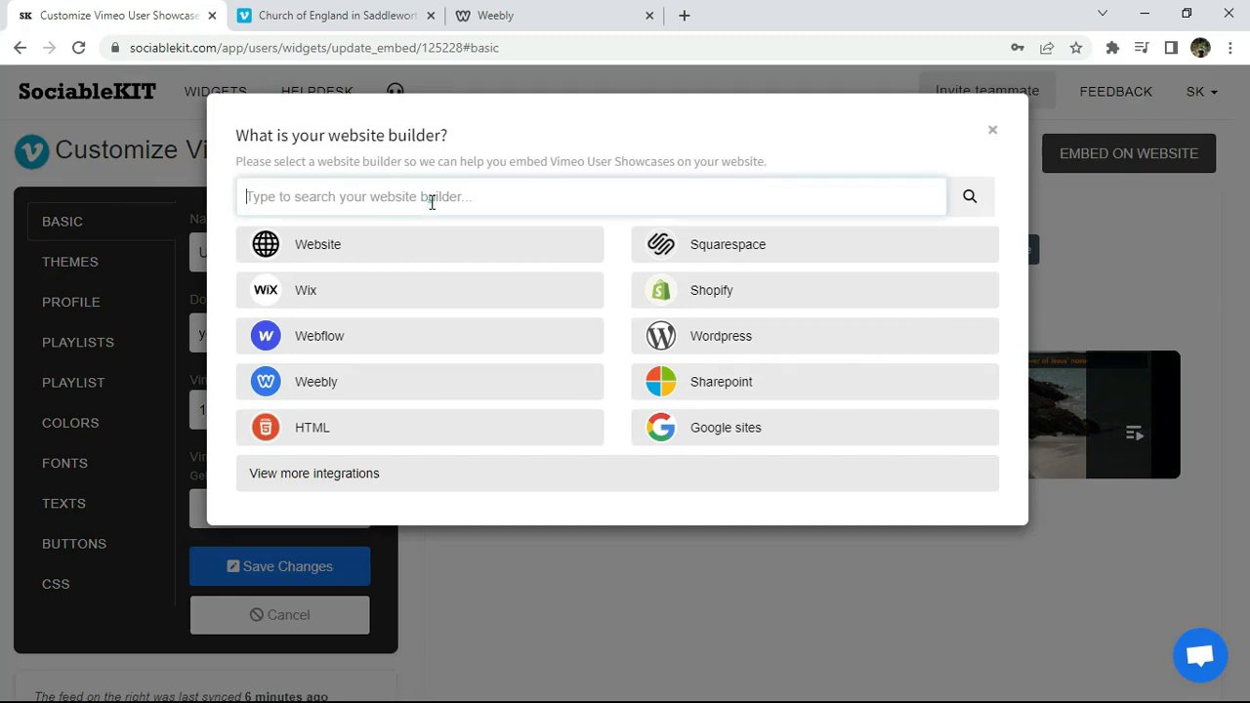
{"action": "type", "text": "wee"}
{"action": "left_click", "coordinate": [388, 274]}
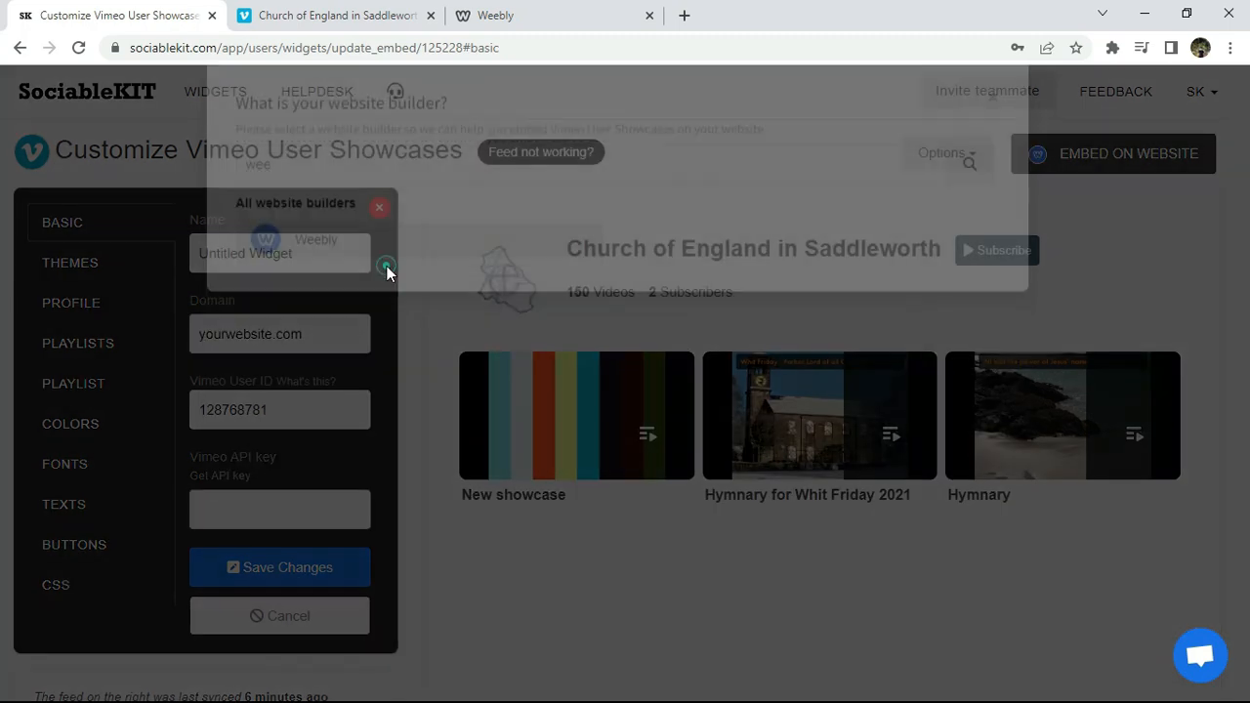
{"action": "left_click", "coordinate": [302, 437]}
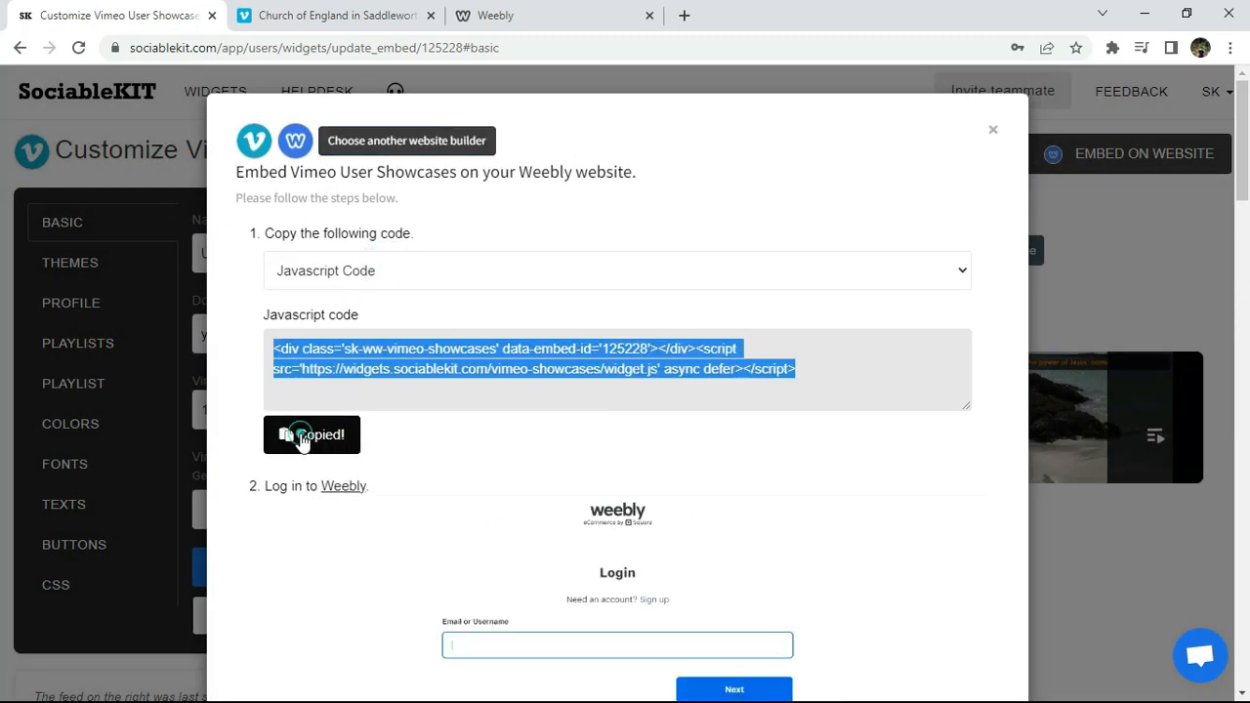
Step: Switch to the Weebly editor, add an Embed Code element at the top of the home page and paste the copied widget code into it
{"action": "left_click", "coordinate": [540, 23]}
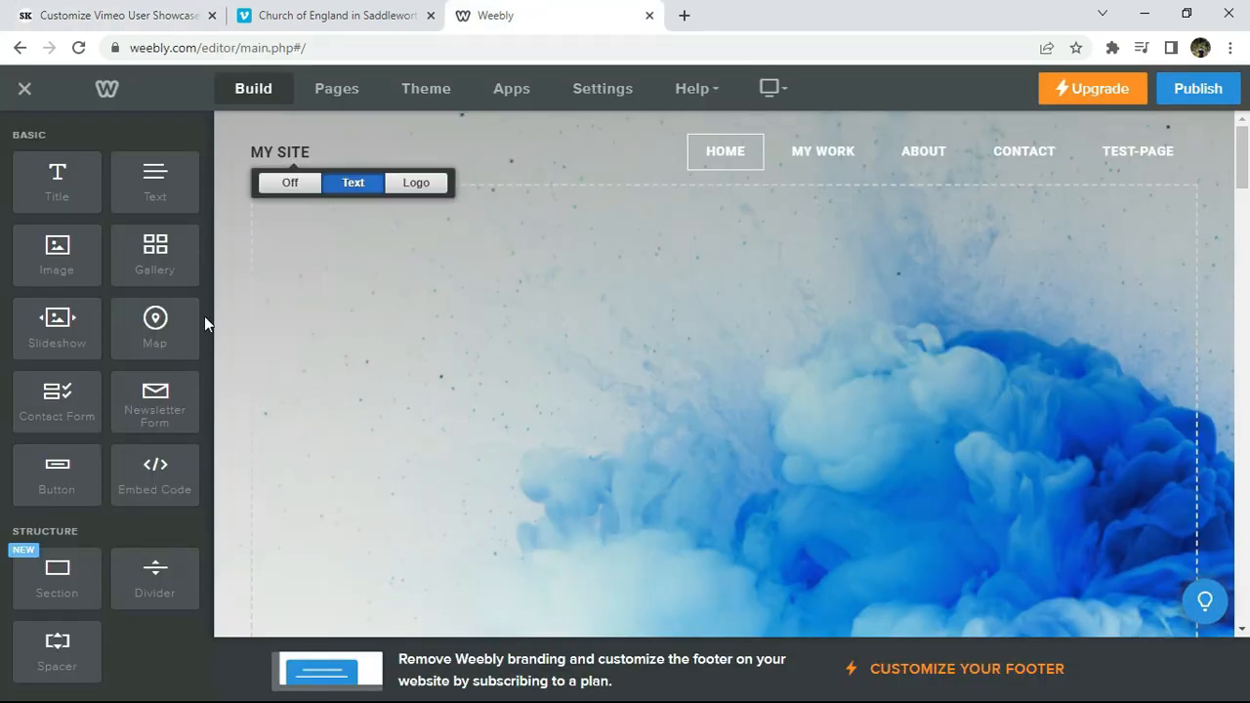
{"action": "left_click_drag", "start_coordinate": [153, 477], "coordinate": [743, 258]}
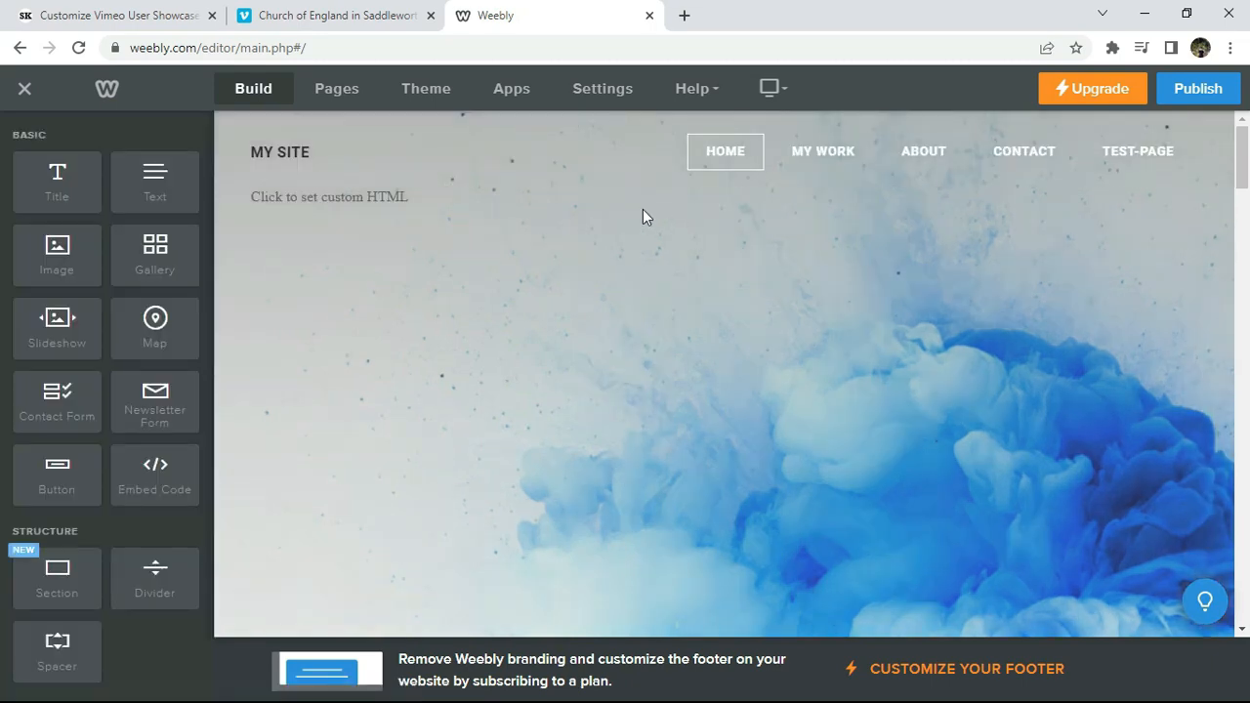
{"action": "left_click", "coordinate": [612, 198]}
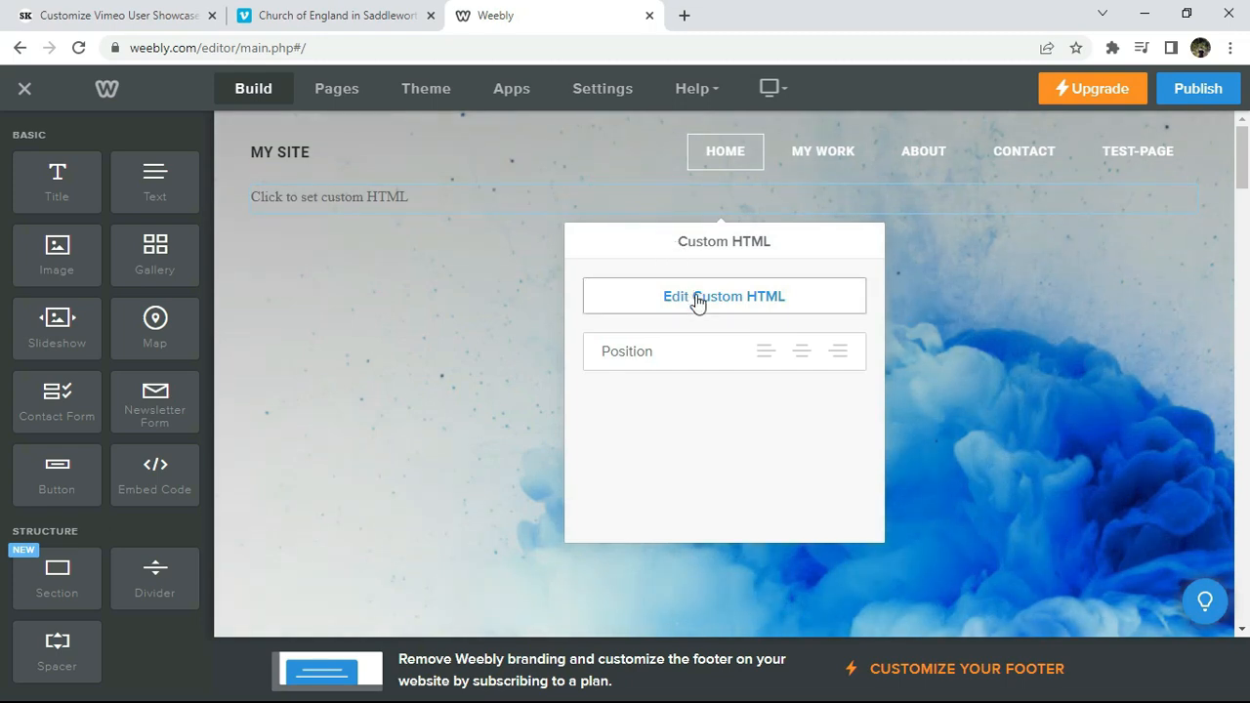
{"action": "left_click", "coordinate": [697, 295]}
{"action": "key", "text": "BackSpace"}
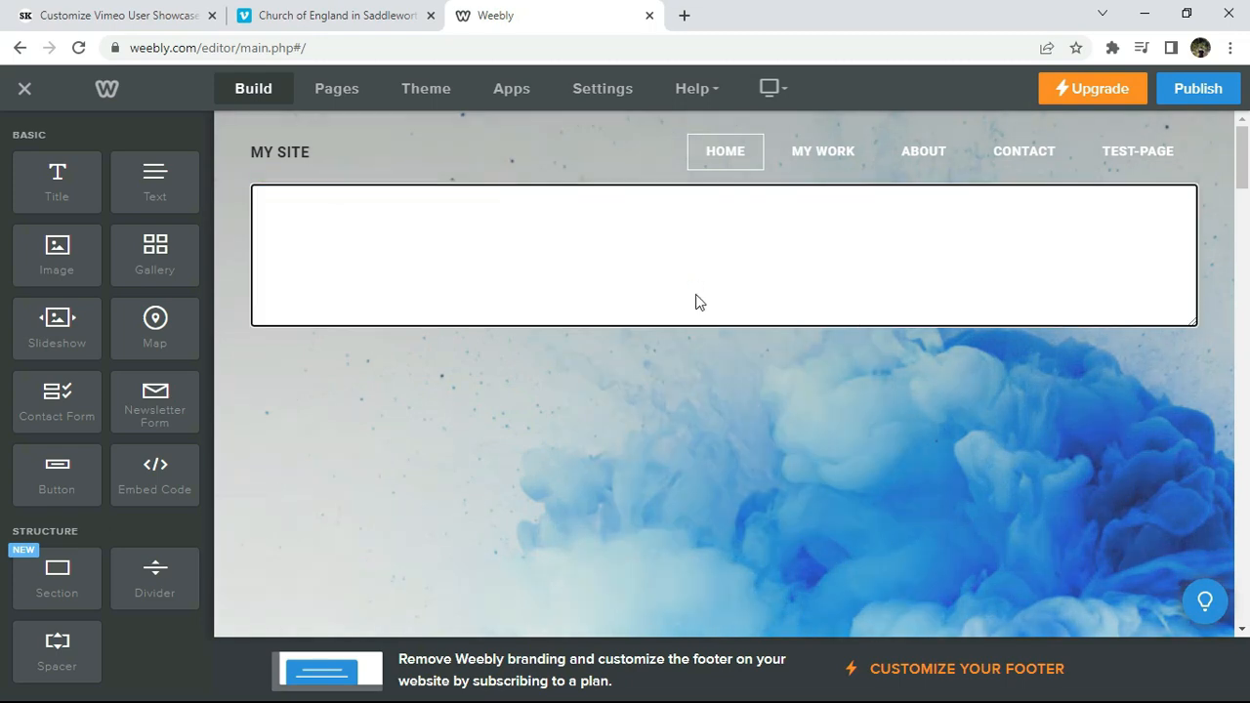
{"action": "right_click", "coordinate": [697, 302]}
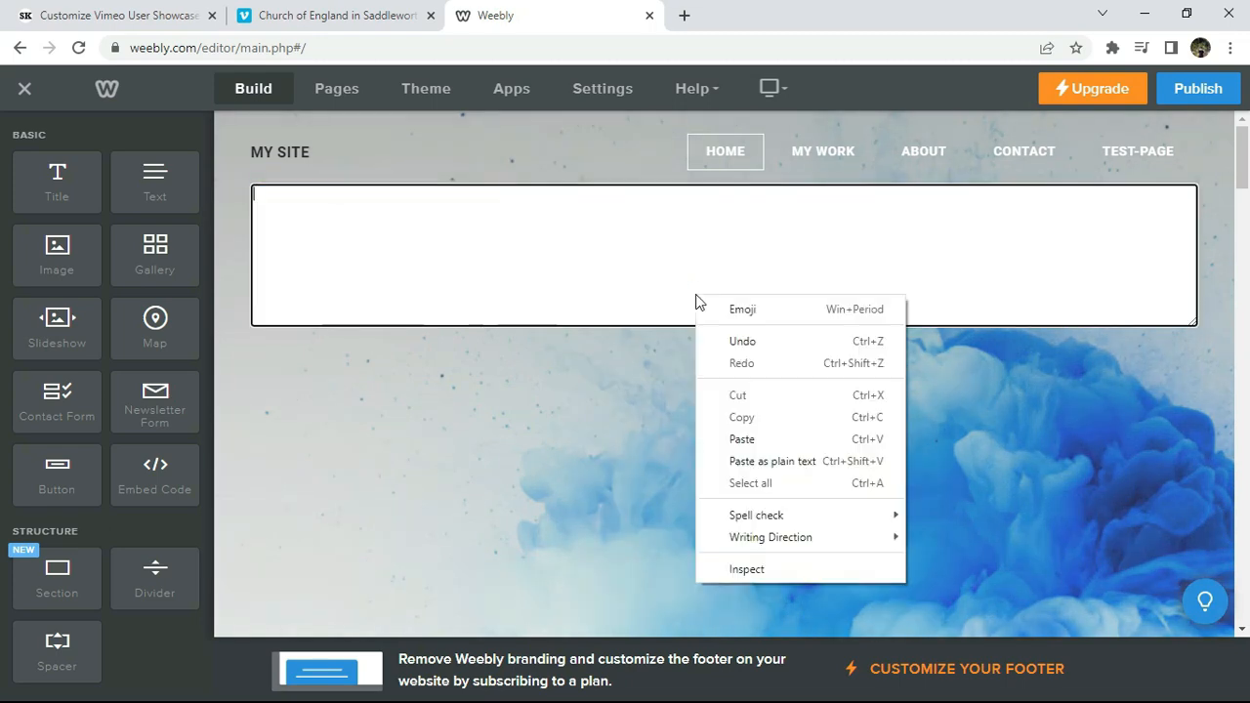
{"action": "left_click", "coordinate": [756, 436]}
{"action": "left_click", "coordinate": [755, 435]}
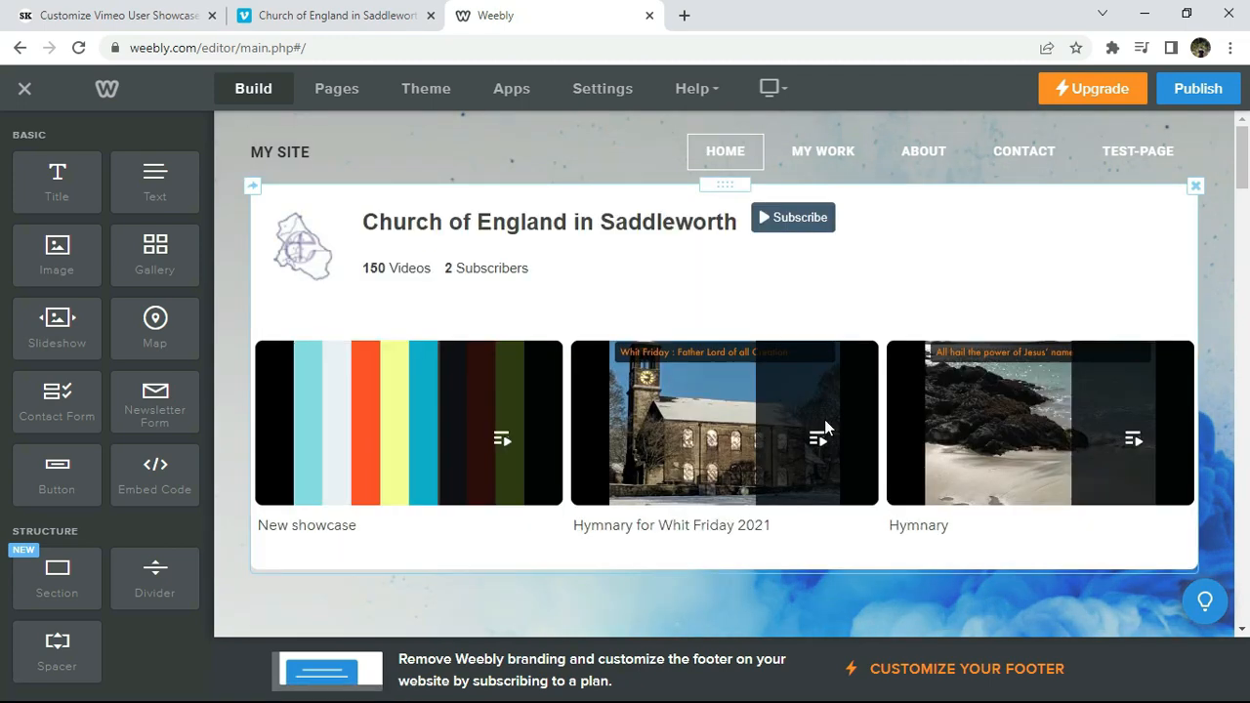
Step: Publish the Weebly website and open its live address, testjov.weebly.com
{"action": "left_click", "coordinate": [1197, 98]}
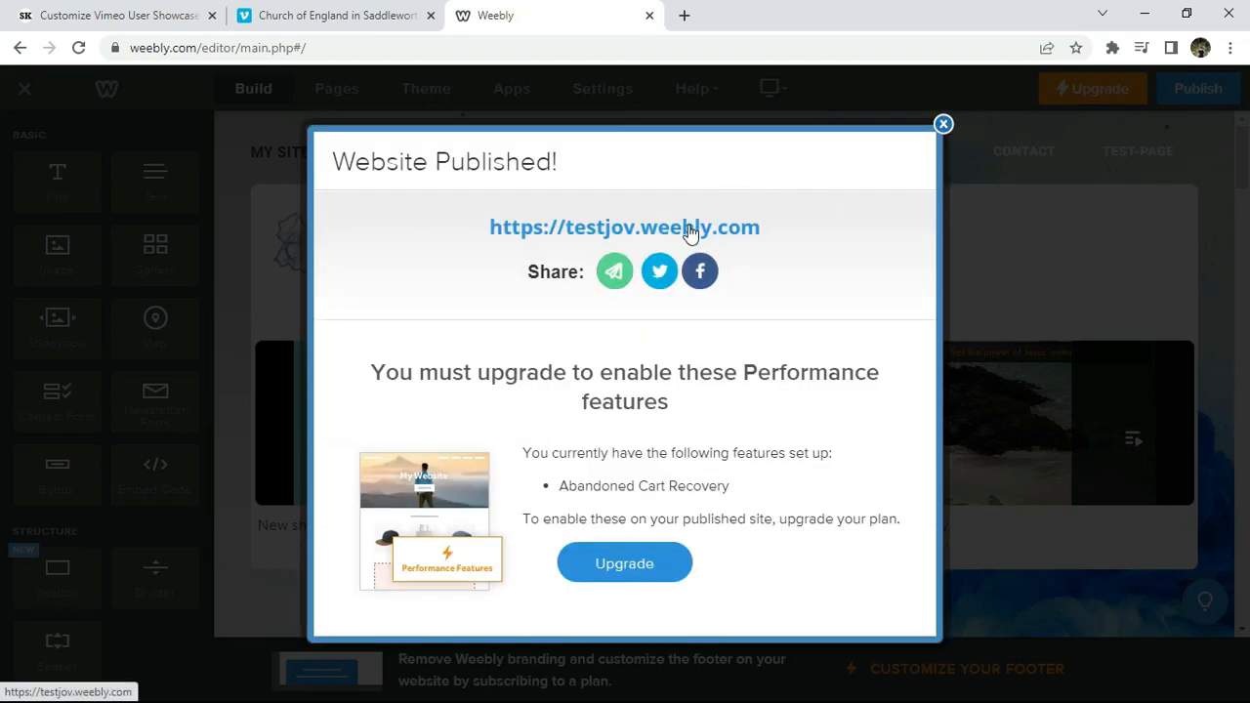
{"action": "left_click", "coordinate": [688, 227]}
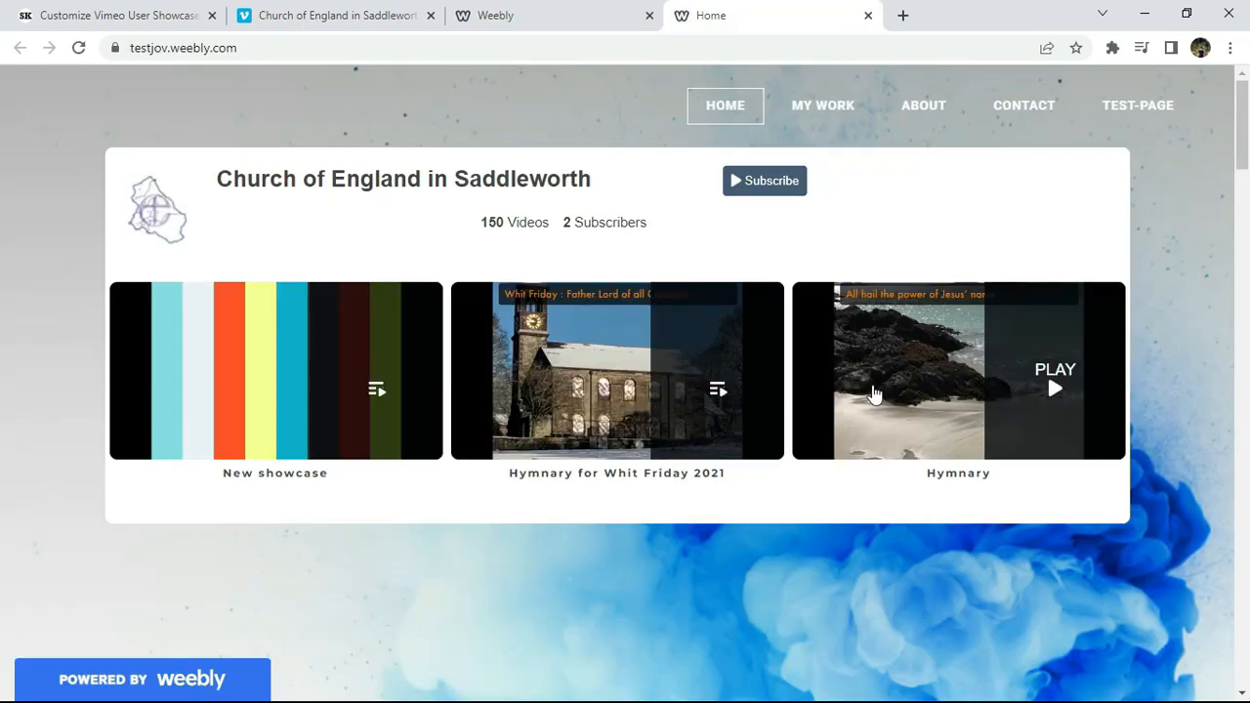
Step: Look through the Hymnary for Whit Friday 2021 showcase on the live page and return to the showcase list
{"action": "left_click", "coordinate": [632, 389]}
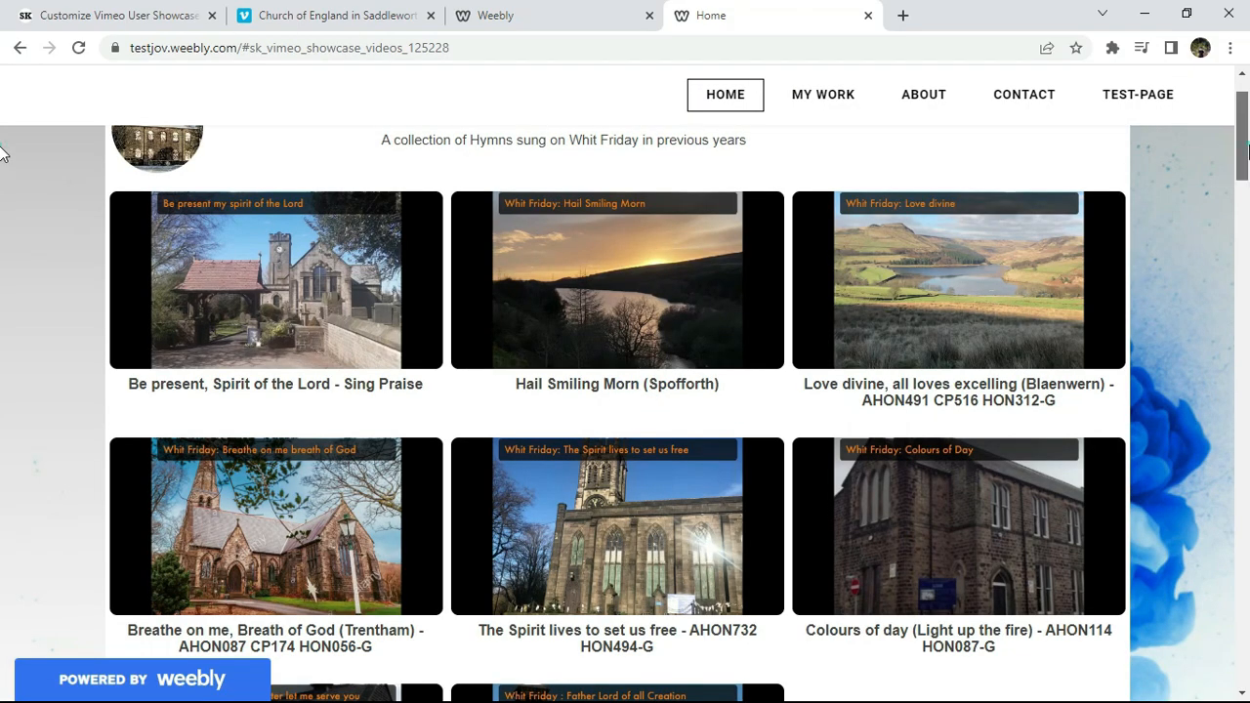
{"action": "scroll", "coordinate": [1, 152], "scroll_direction": "down", "scroll_amount": 5}
{"action": "scroll", "coordinate": [1, 127], "scroll_direction": "up", "scroll_amount": 7}
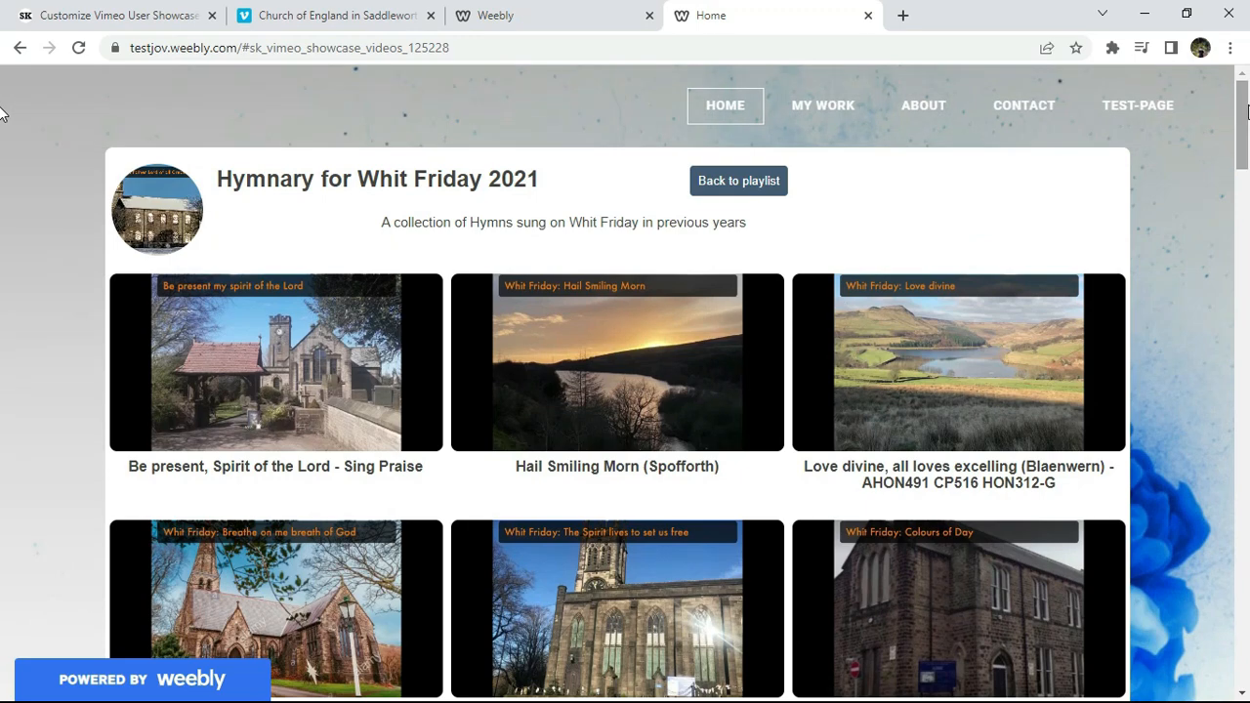
{"action": "left_click", "coordinate": [739, 181]}
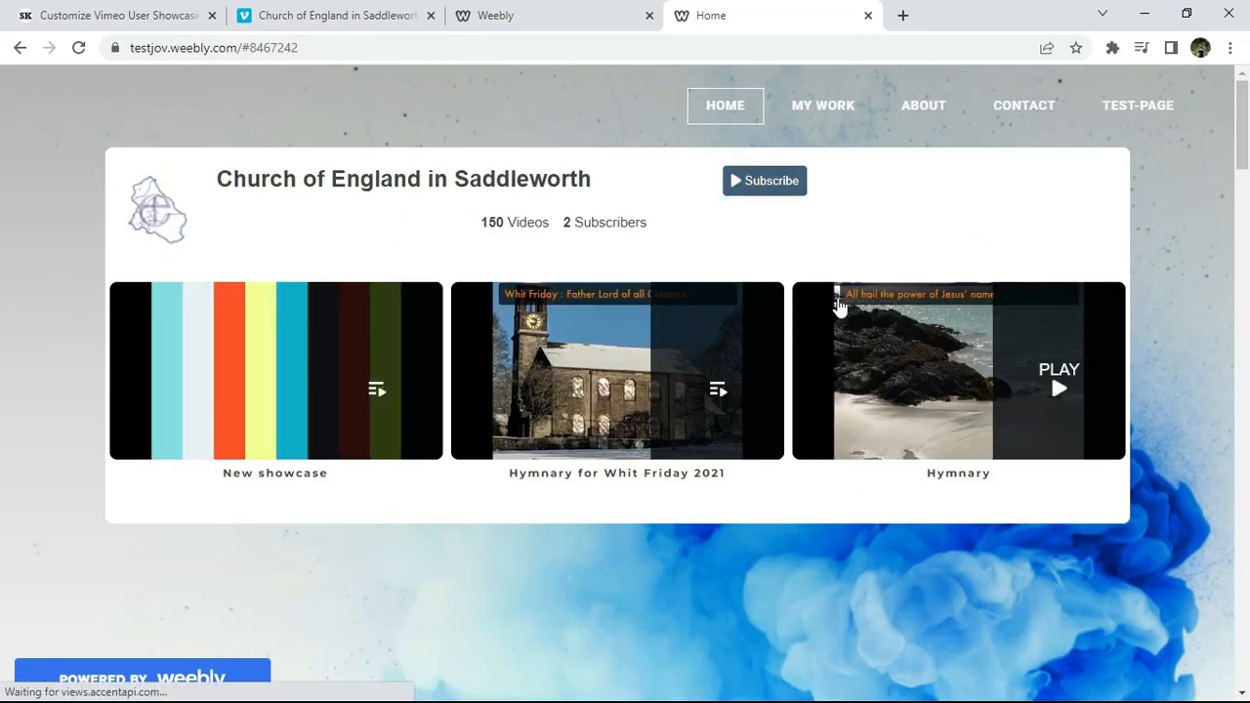
Step: Open the Hymnary showcase on the live page and look through its videos
{"action": "left_click", "coordinate": [908, 338]}
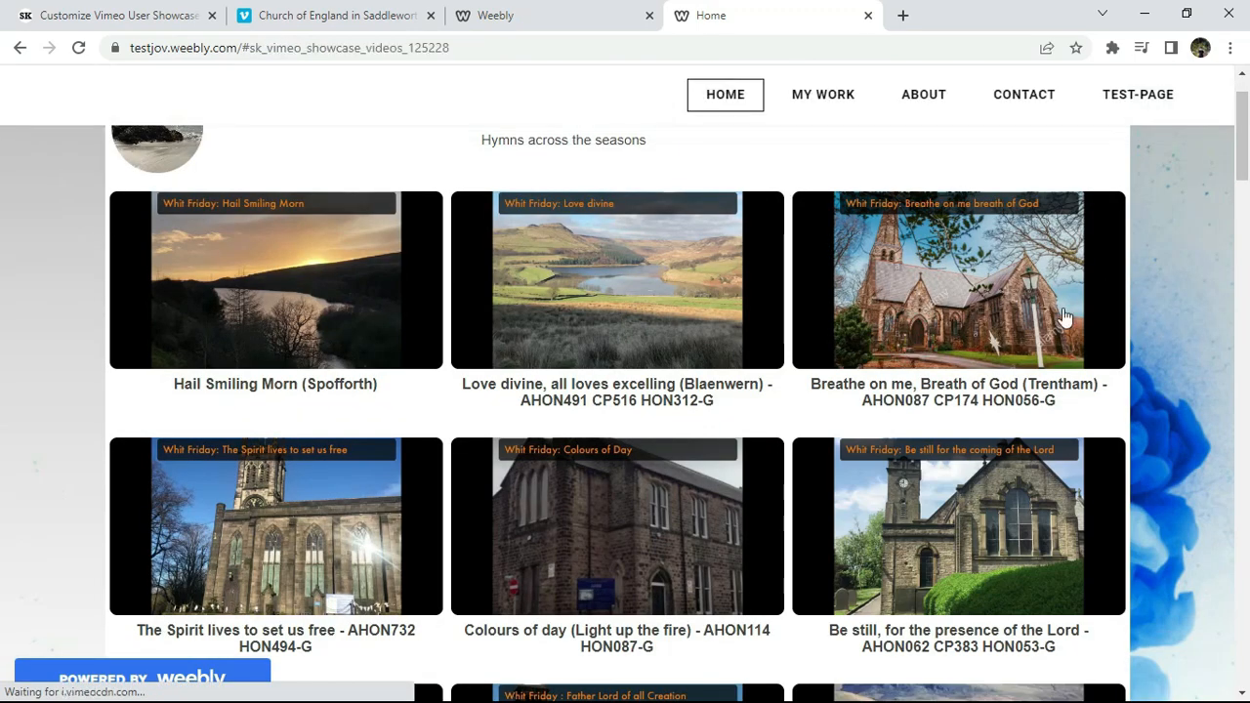
{"action": "scroll", "coordinate": [3, 156], "scroll_direction": "up", "scroll_amount": 2}
{"action": "scroll", "coordinate": [2, 262], "scroll_direction": "down", "scroll_amount": 7}
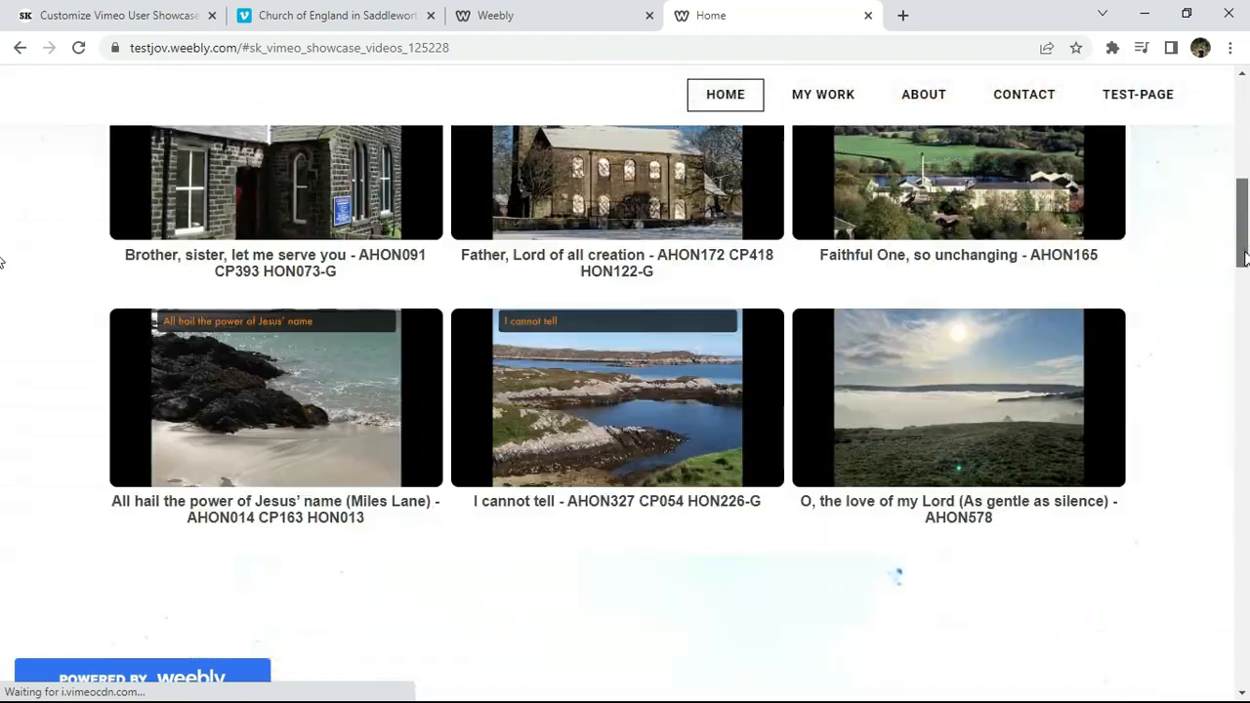
{"action": "scroll", "coordinate": [2, 262], "scroll_direction": "down", "scroll_amount": 2}
{"action": "scroll", "coordinate": [1, 271], "scroll_direction": "up", "scroll_amount": 9}
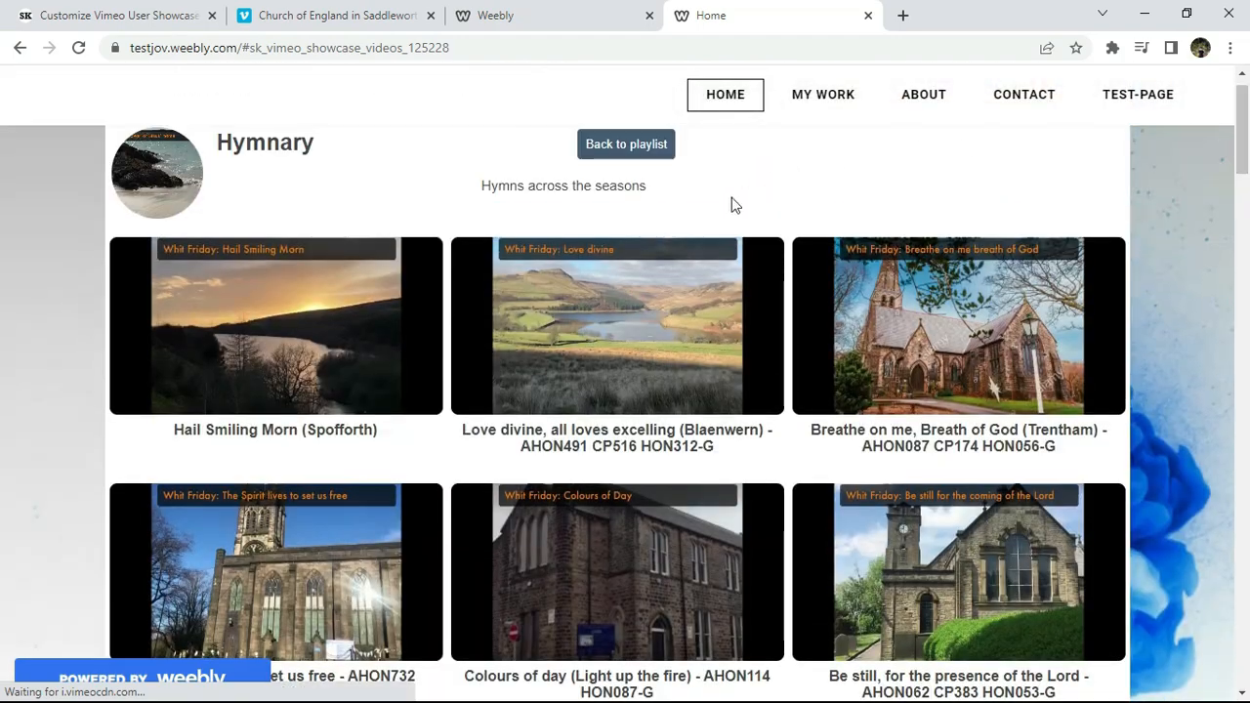
Step: View the "Love divine, all loves excelling" video's details, advance to the next video, close the popup and return to the showcase list
{"action": "left_click", "coordinate": [609, 318]}
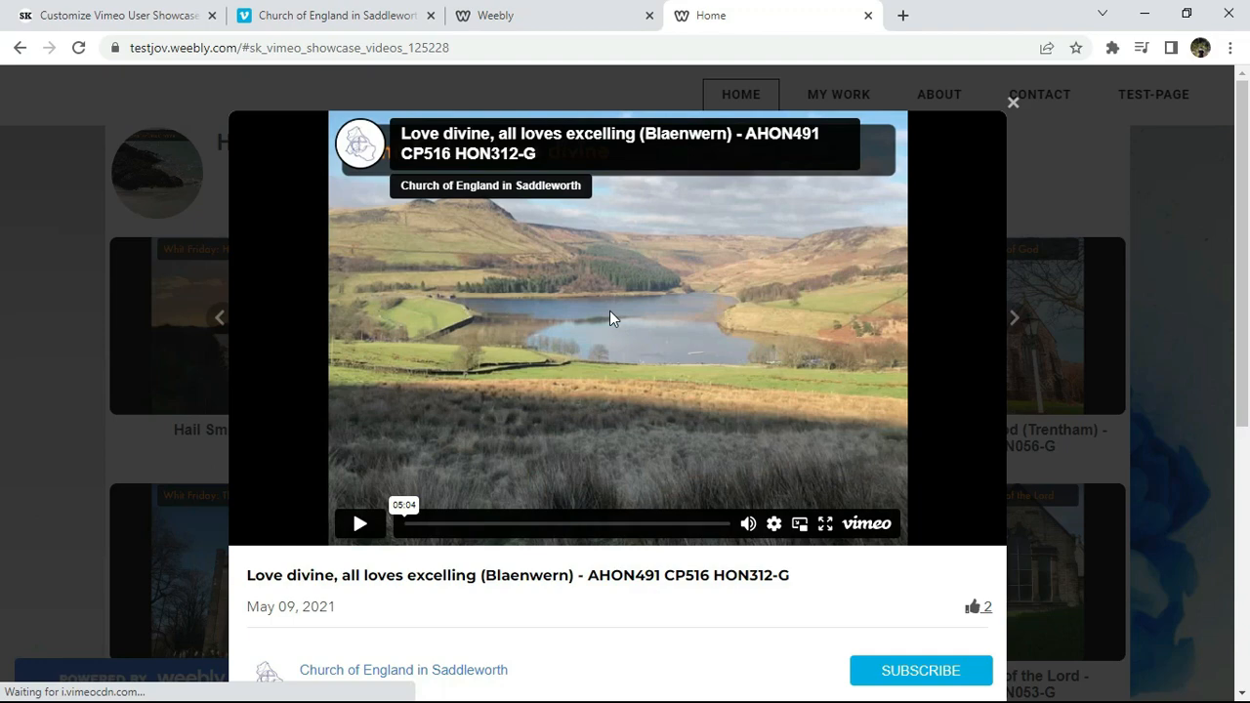
{"action": "scroll", "coordinate": [1242, 384], "scroll_direction": "down", "scroll_amount": 3}
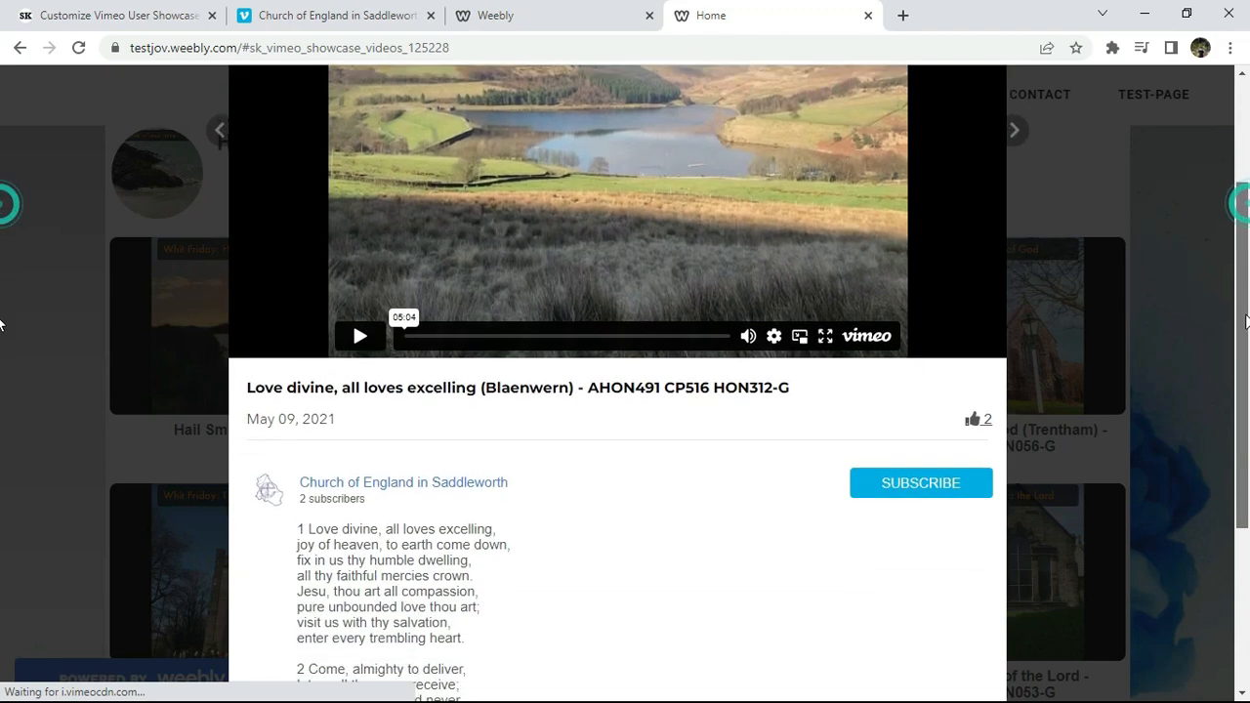
{"action": "left_click_drag", "start_coordinate": [1243, 383], "coordinate": [1245, 211]}
{"action": "left_click", "coordinate": [1016, 320]}
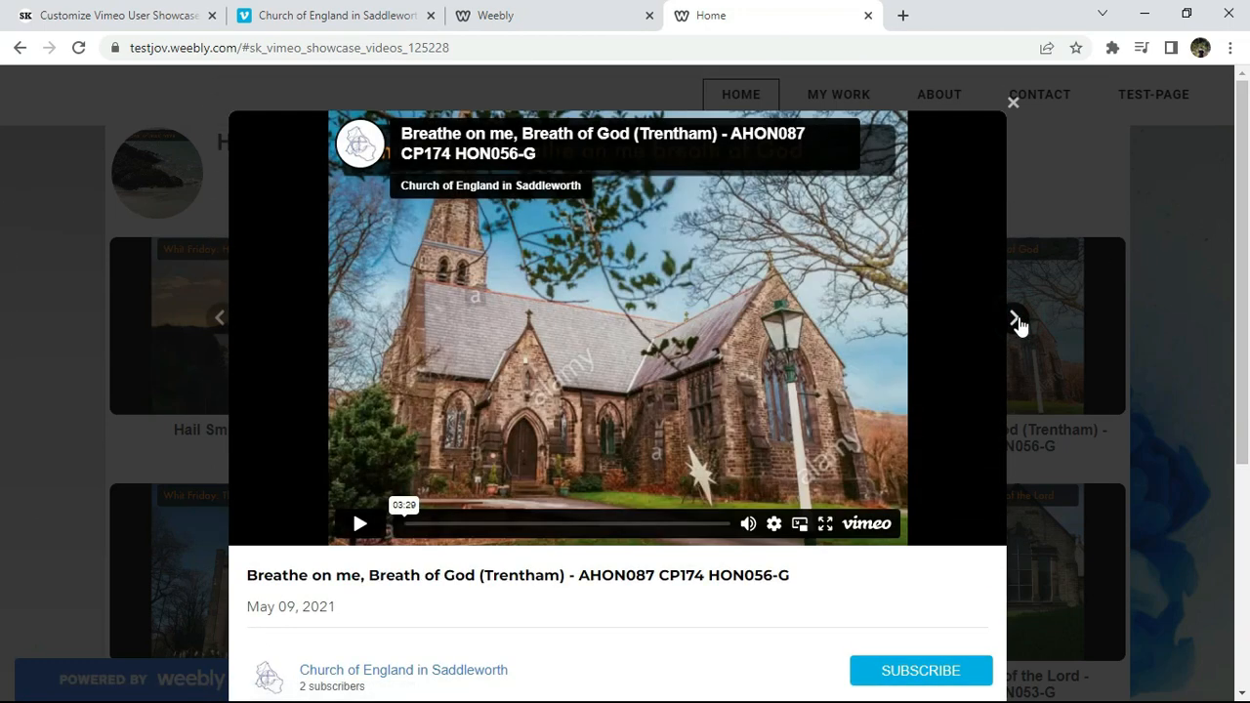
{"action": "left_click", "coordinate": [1013, 105]}
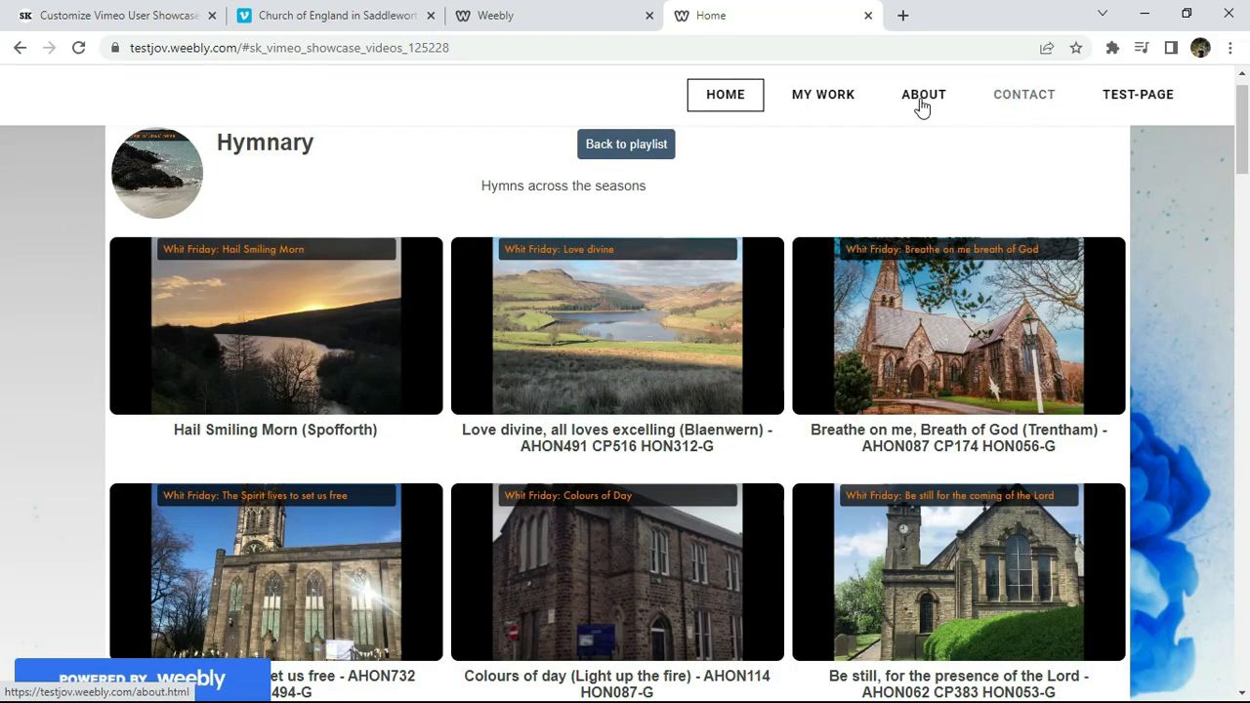
{"action": "left_click", "coordinate": [626, 143]}
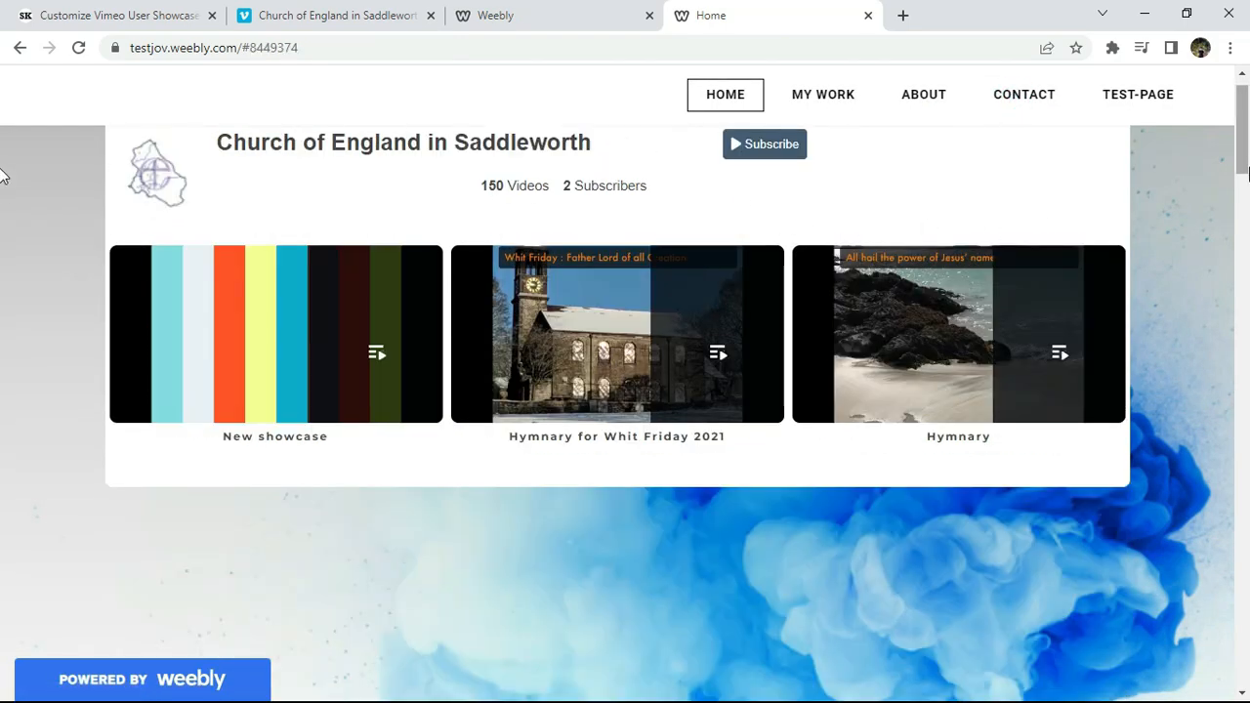
Step: Test the Subscribe link in the published feed and close the Vimeo profile page it opens
{"action": "scroll", "coordinate": [3, 176], "scroll_direction": "up", "scroll_amount": 1}
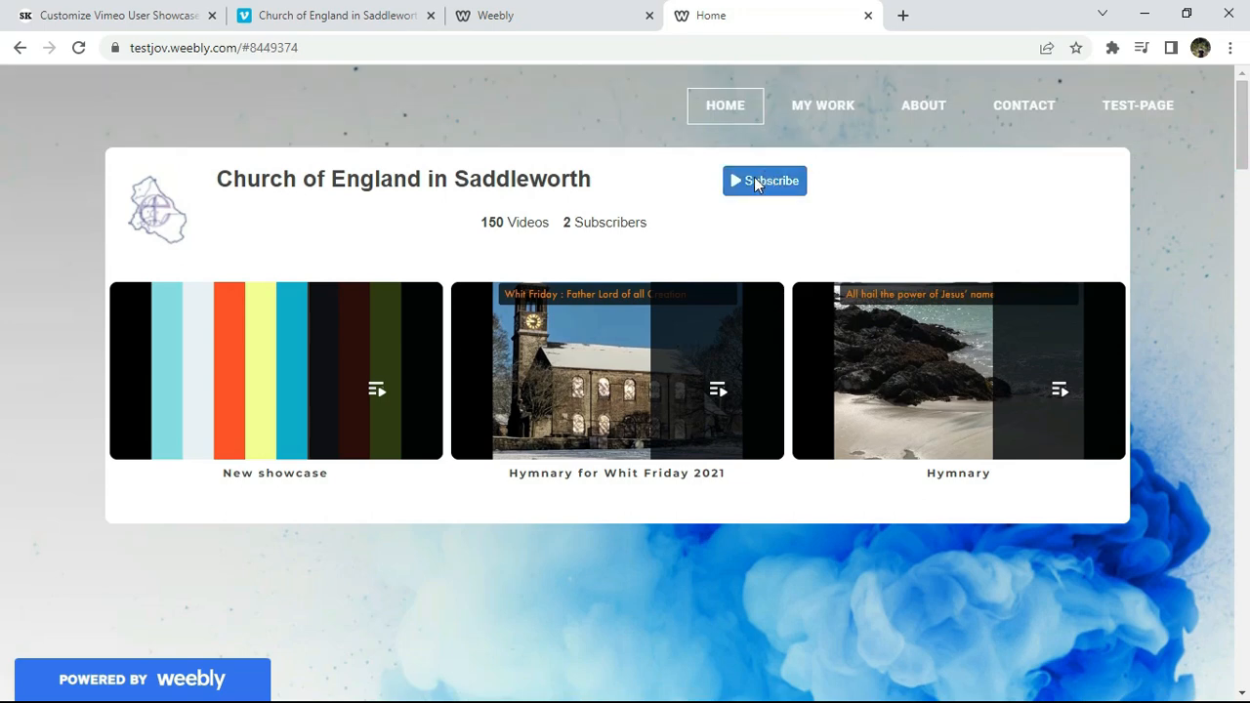
{"action": "left_click", "coordinate": [757, 183]}
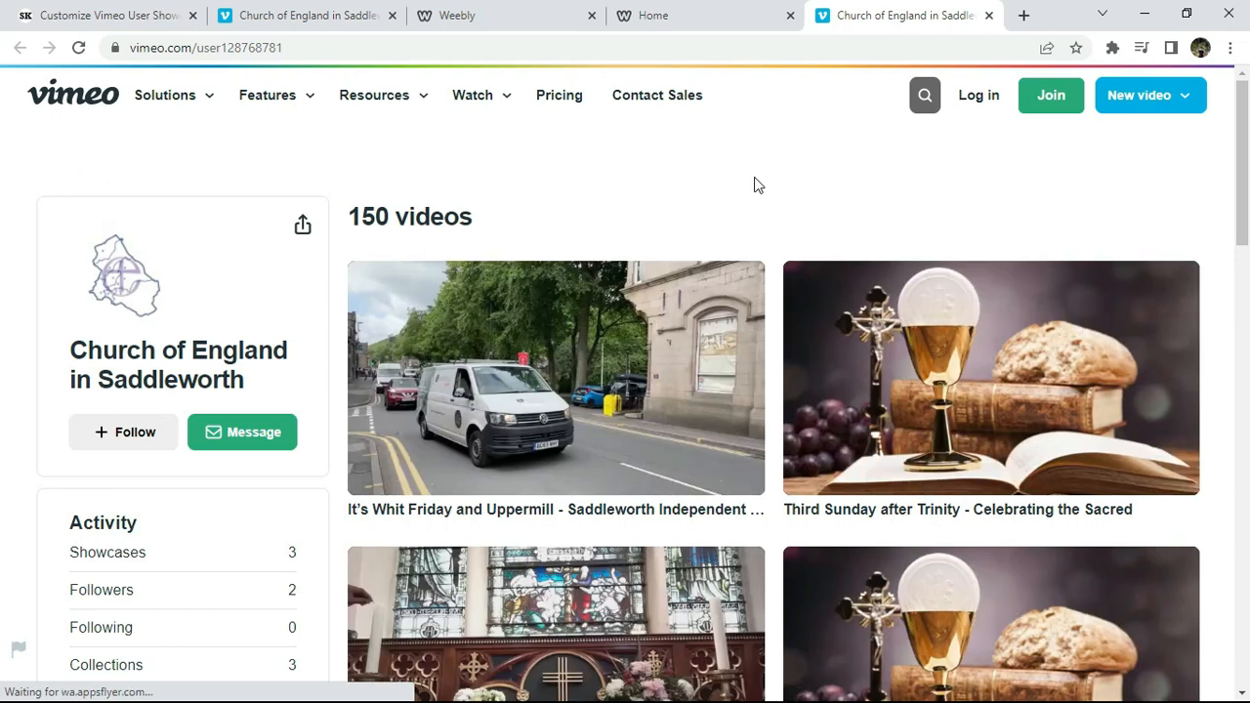
{"action": "left_click", "coordinate": [988, 15]}
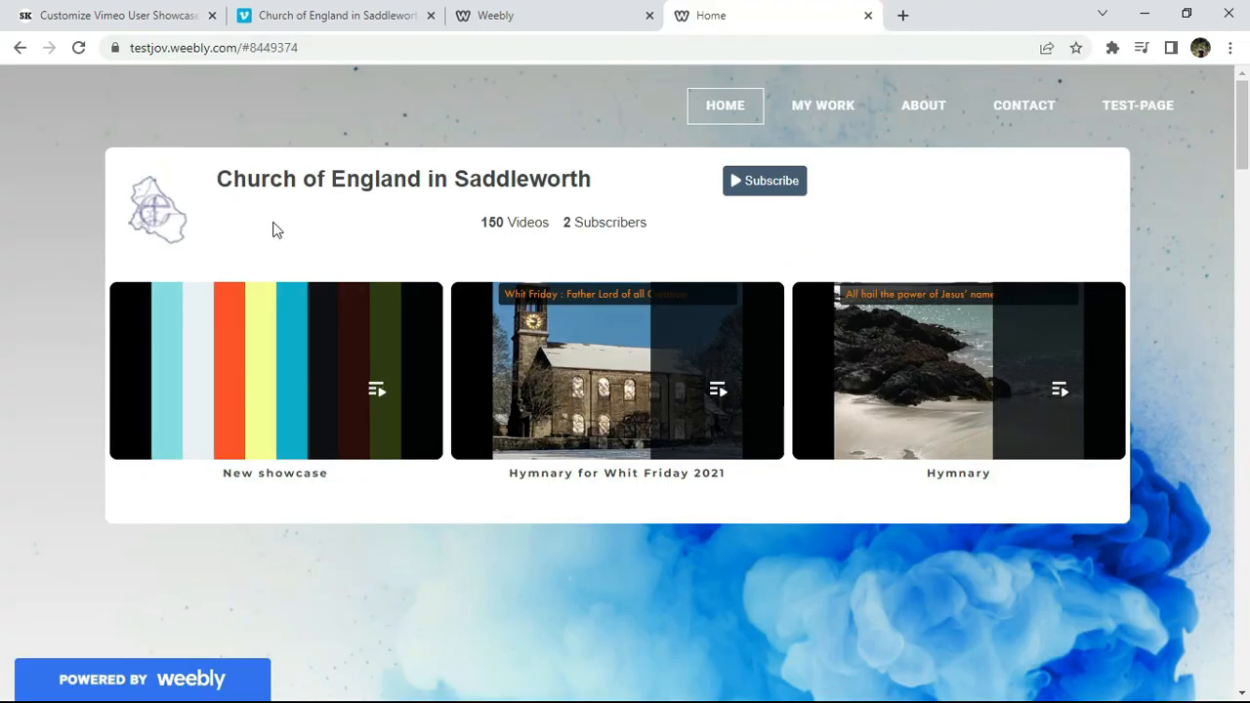